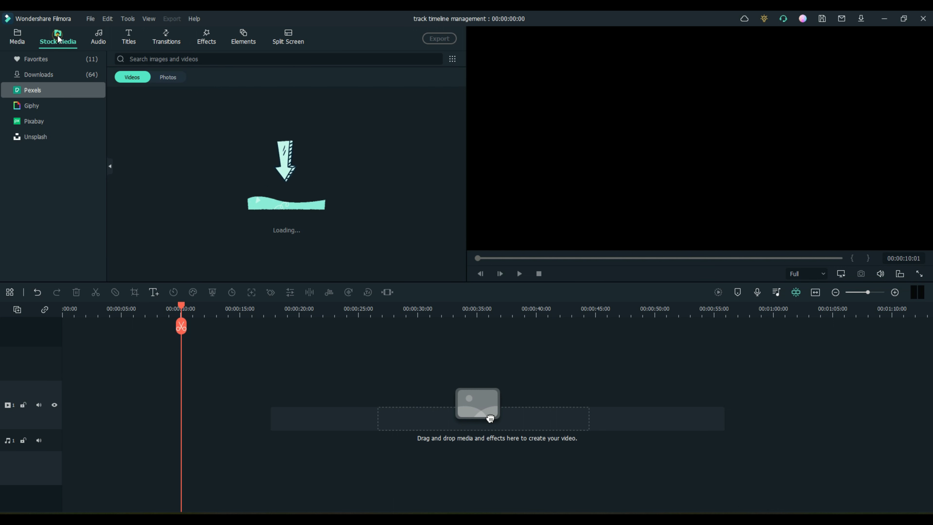
Step: Place the beach 4K clip from Downloads on the first video track and enable auto ripple
left_click(38, 74)
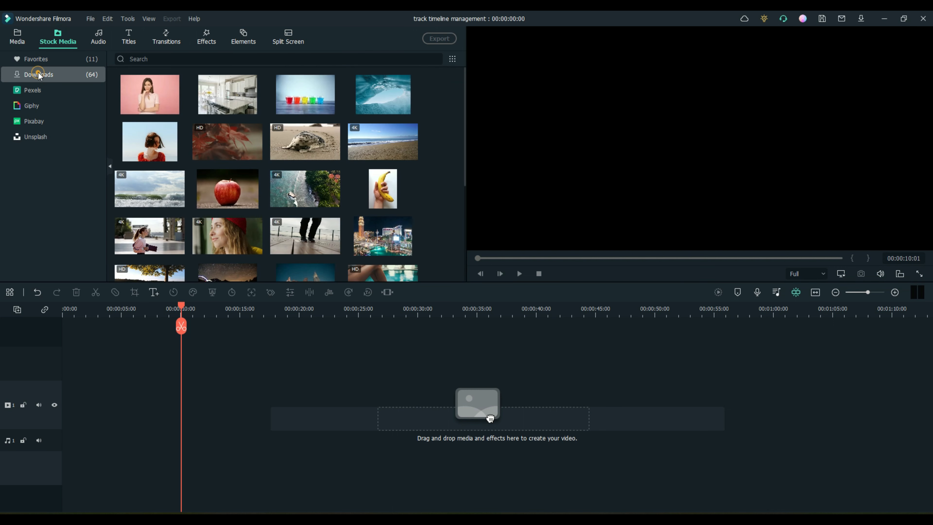
left_click_drag(390, 147, 38, 420)
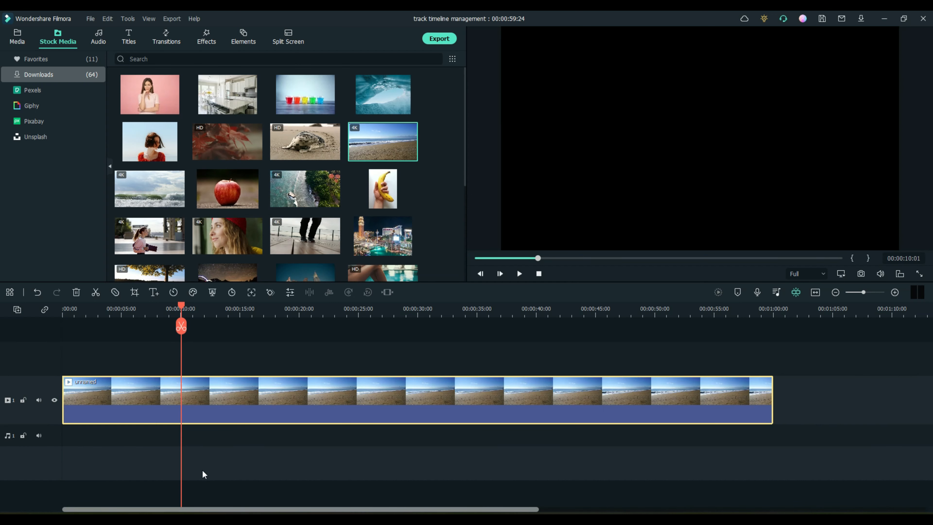
left_click_drag(181, 308, 335, 312)
left_click_drag(279, 348, 54, 330)
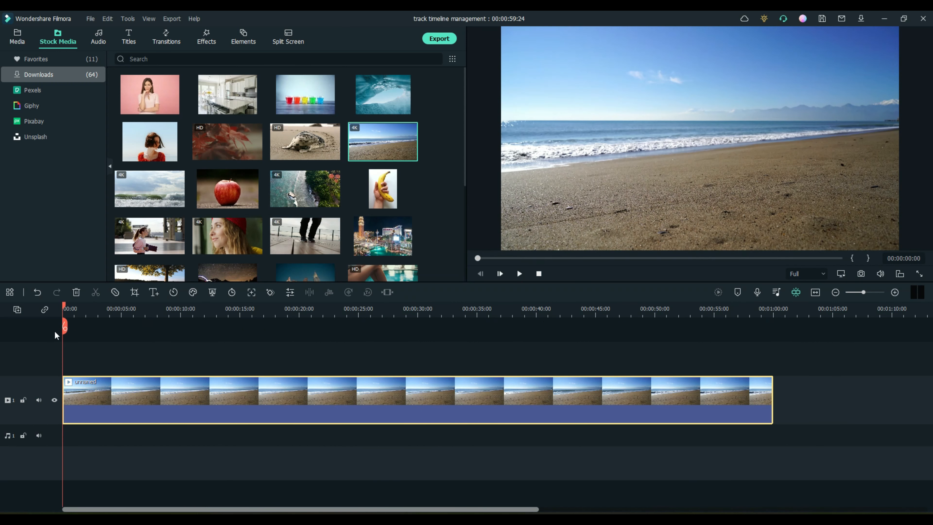
left_click(44, 310)
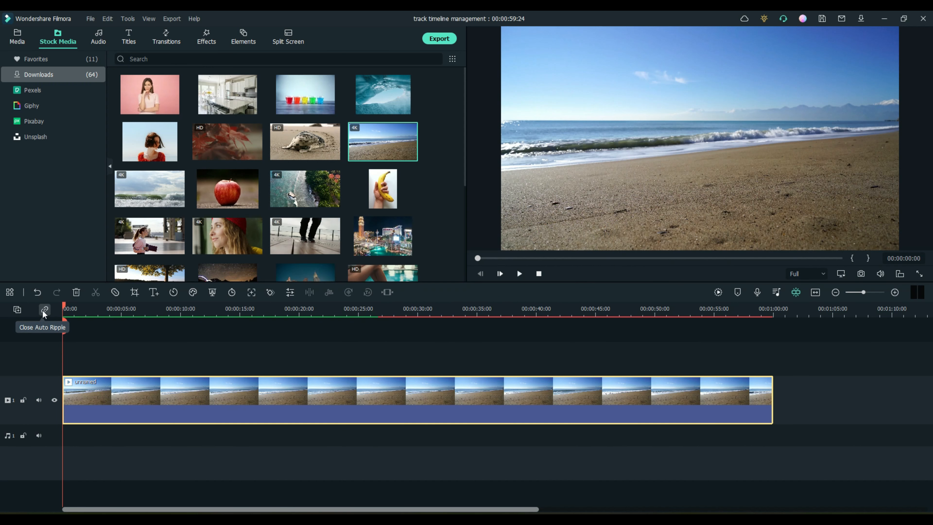
Step: Split the beach clip at about 12 and 24 seconds
left_click_drag(65, 310, 210, 311)
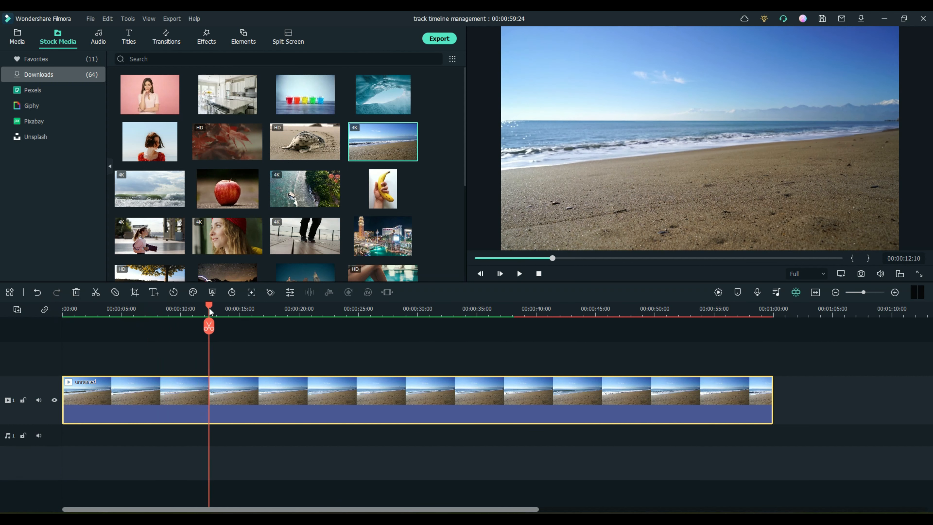
left_click(208, 326)
left_click_drag(208, 304, 355, 306)
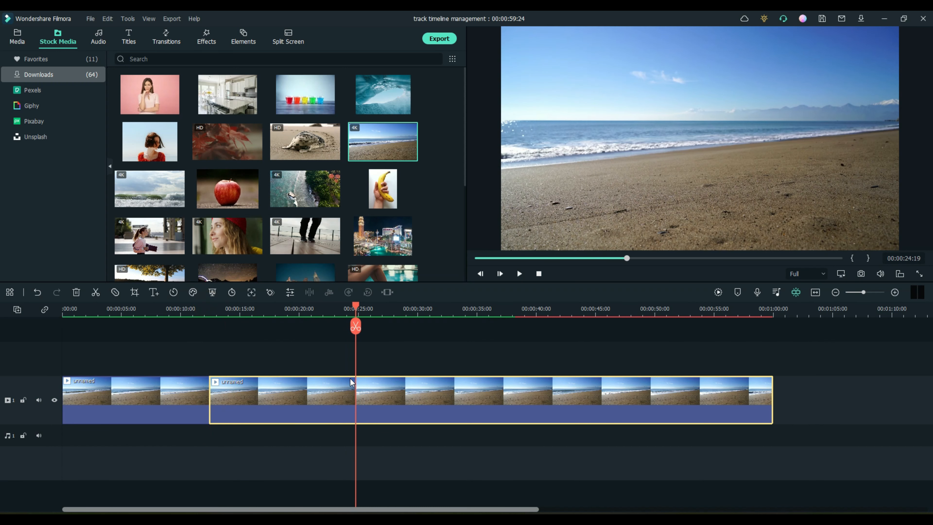
left_click(355, 327)
Step: Delete the middle piece, shift the following clip right, then undo those changes
left_click(277, 392)
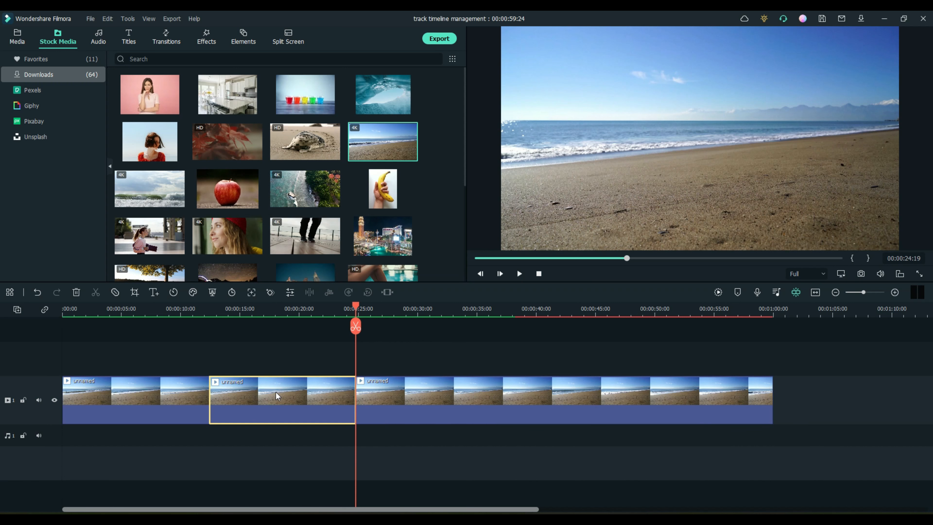
key("Delete")
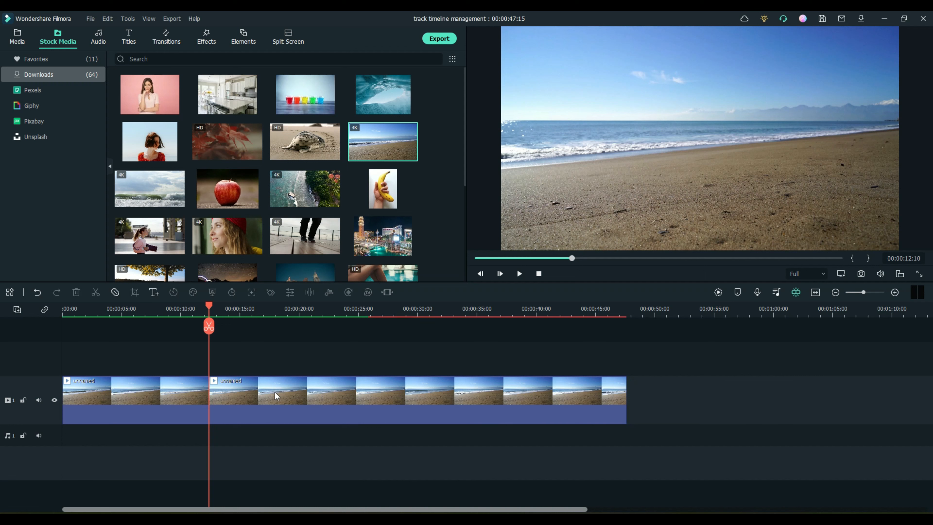
mouse_move(245, 393)
left_mouse_down()
mouse_move(306, 391)
mouse_move(254, 391)
left_mouse_up()
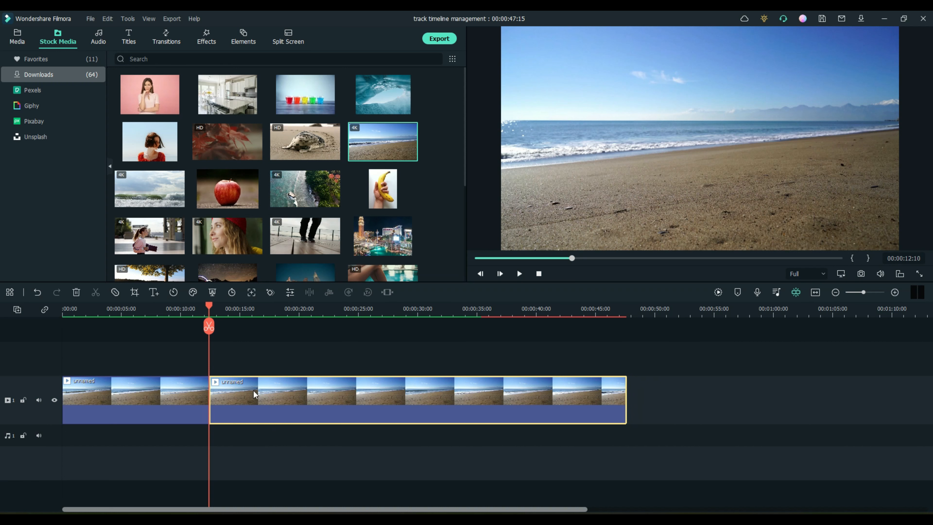
key("ctrl+z")
key("ctrl+z")
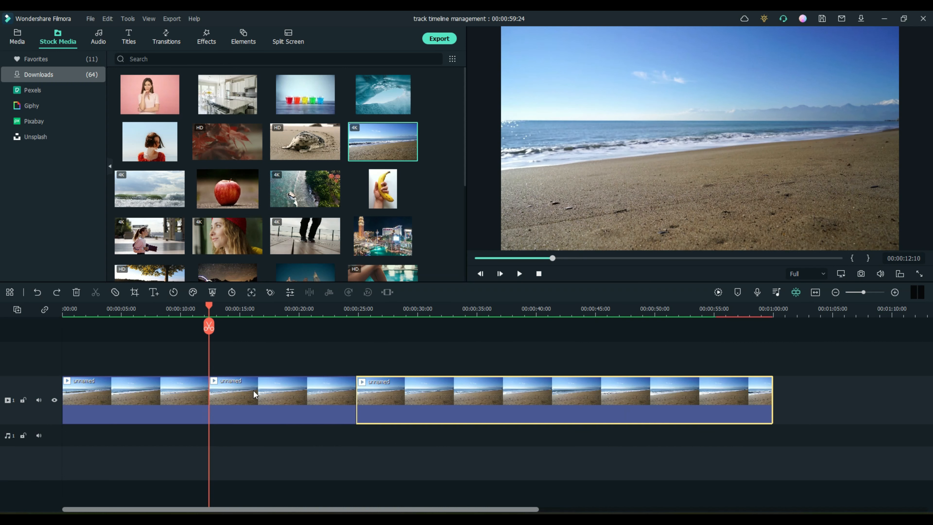
Step: Undo the split, turn auto ripple off, and re-split the beach clip at 12 and 24 seconds
key("ctrl+z")
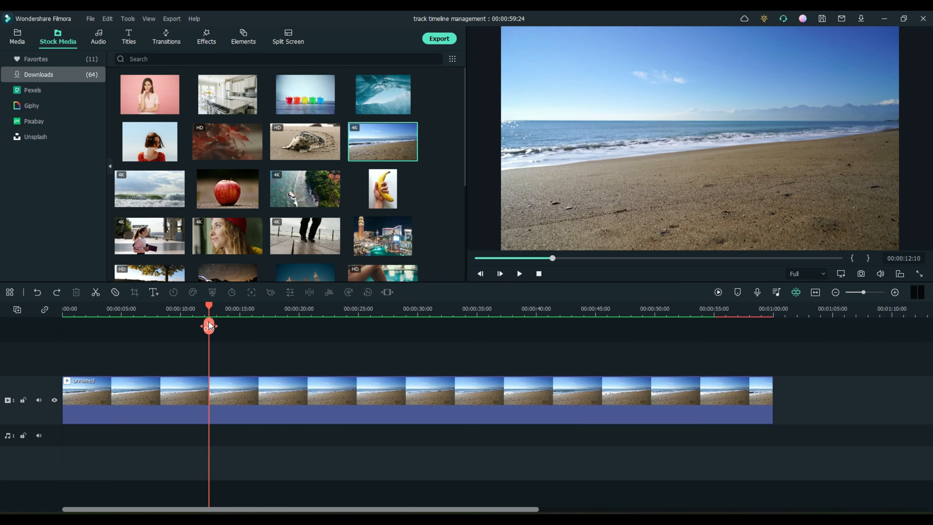
left_click(45, 310)
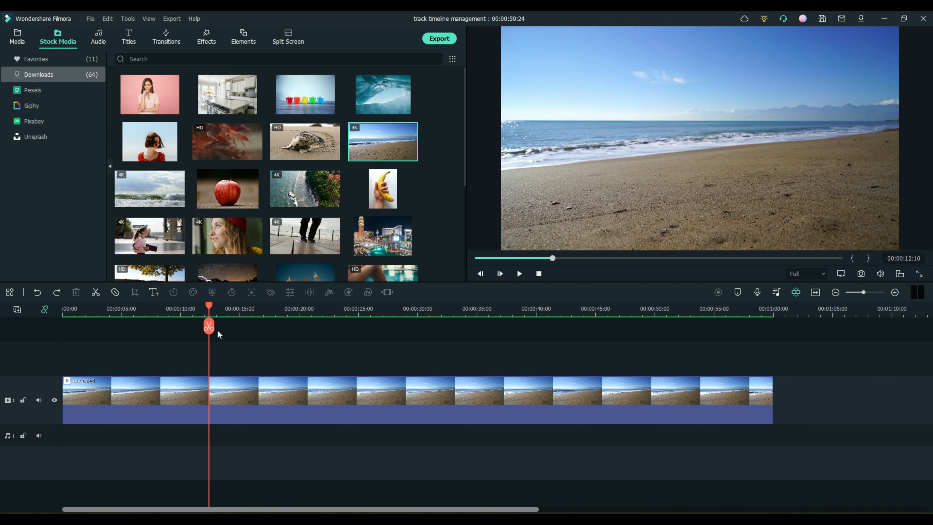
left_click(207, 327)
left_click_drag(207, 305, 355, 306)
left_click(357, 327)
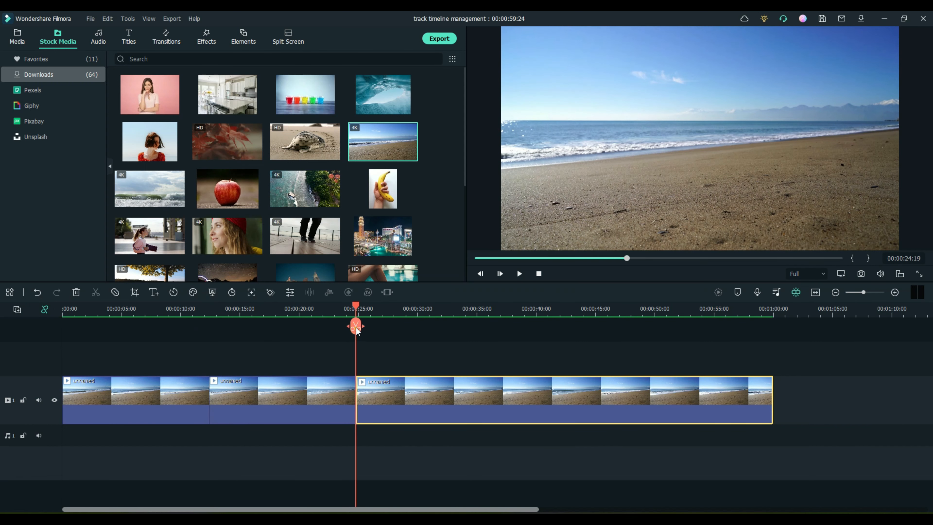
Step: Delete the middle piece and rearrange the remaining clips, then undo back to one whole clip
left_click(287, 395)
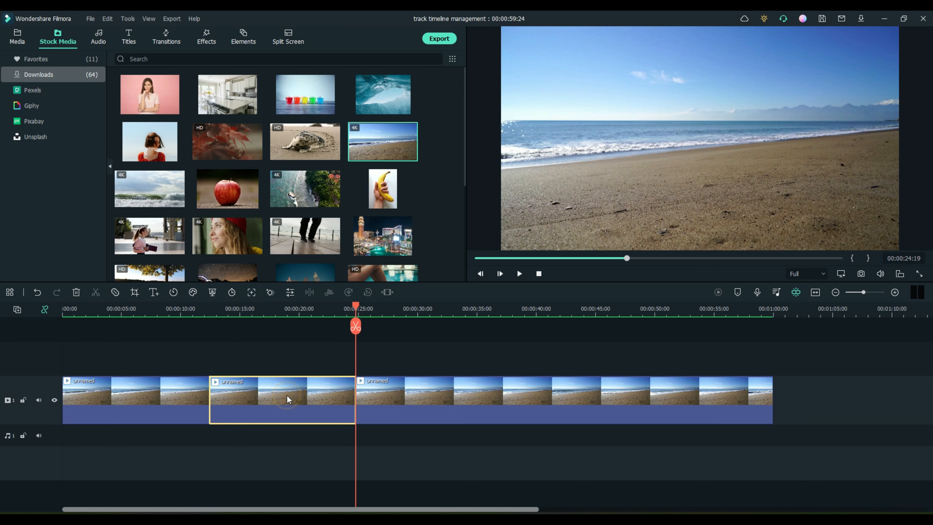
key("Delete")
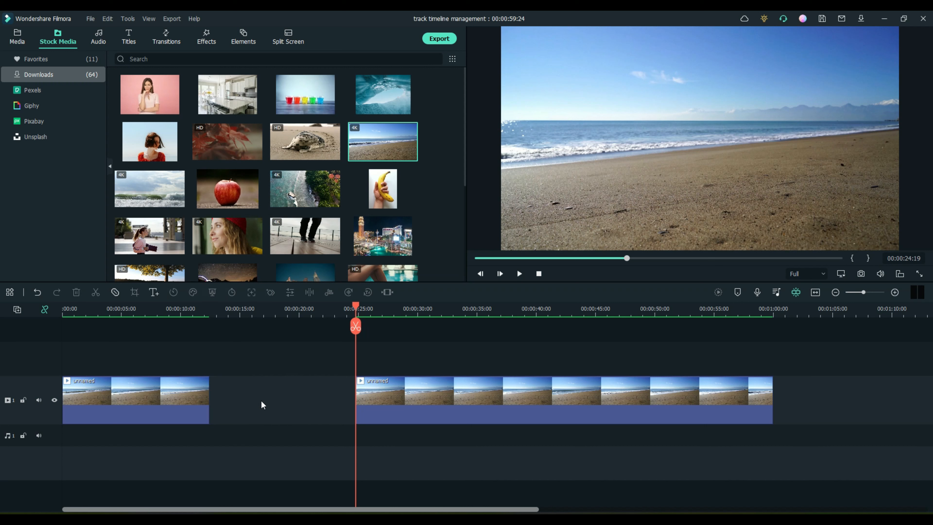
left_click(378, 397)
left_click_drag(377, 397, 271, 406)
left_click_drag(147, 400, 254, 396)
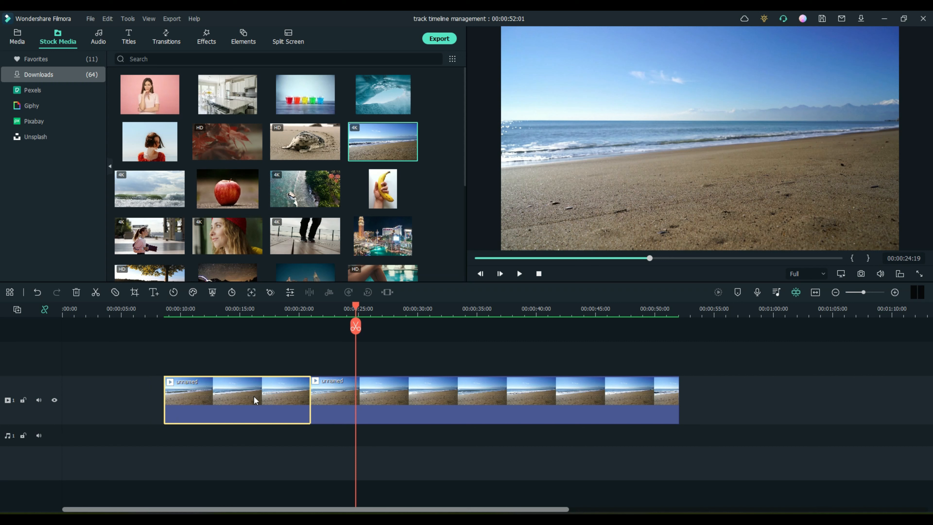
left_click_drag(395, 393, 285, 401)
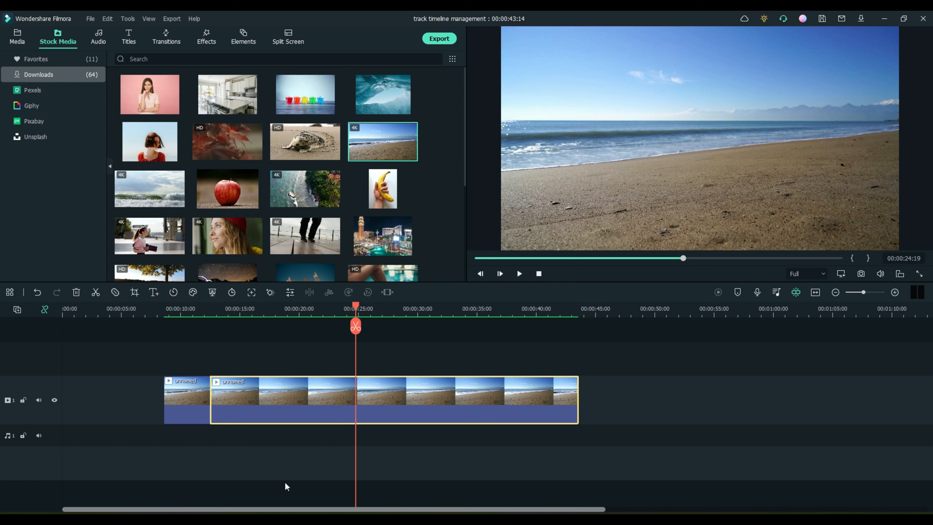
key("ctrl+z")
key("ctrl+z")
key("ctrl+z")
key("ctrl+z")
key("ctrl+z")
key("ctrl+z")
left_click_drag(356, 303, 246, 320)
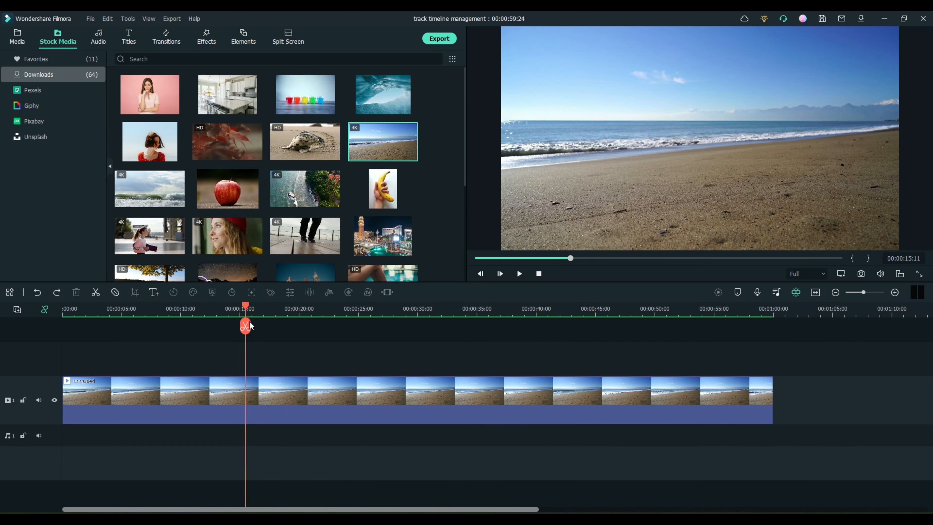
Step: Delete the beach clip and add the pink-background woman, kitchen, coloured cups and woman-in-red images with gaps
left_click(328, 391)
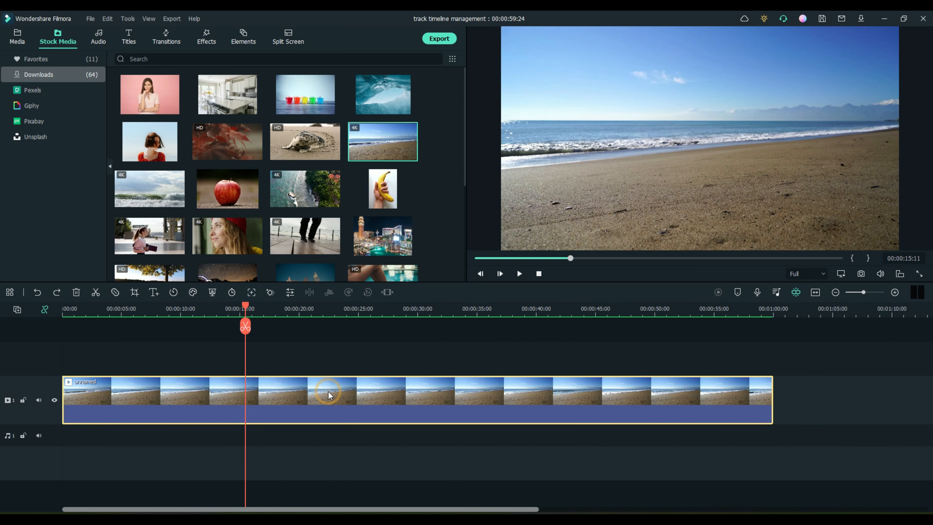
key("Delete")
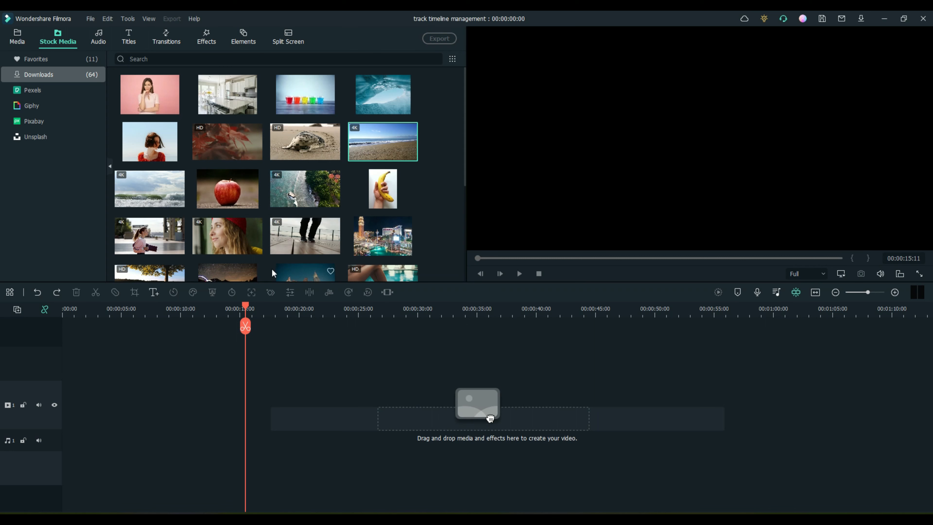
left_click_drag(153, 102, 77, 411)
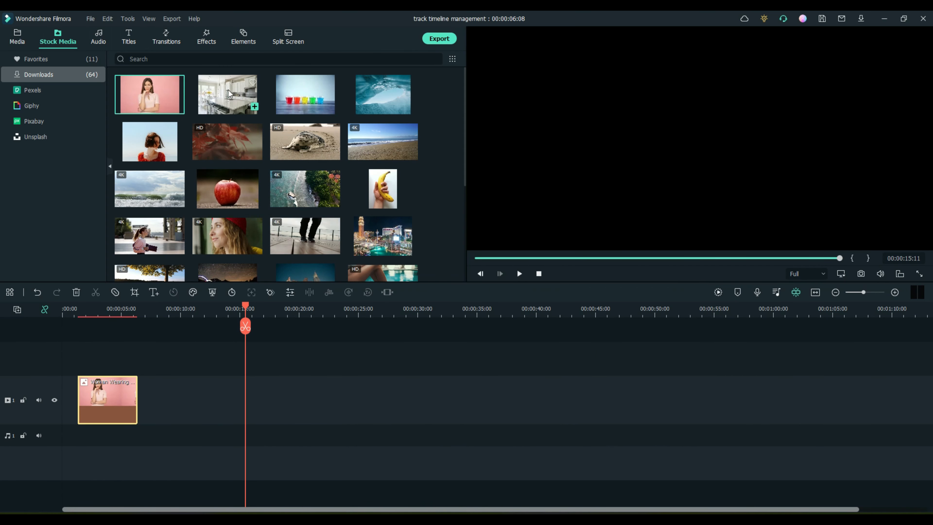
left_click_drag(227, 93, 173, 400)
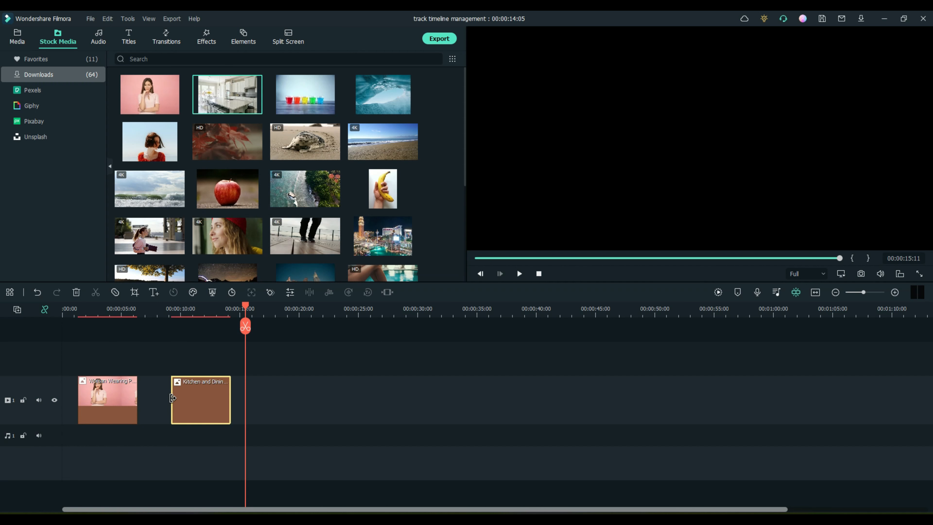
left_click_drag(309, 103, 277, 399)
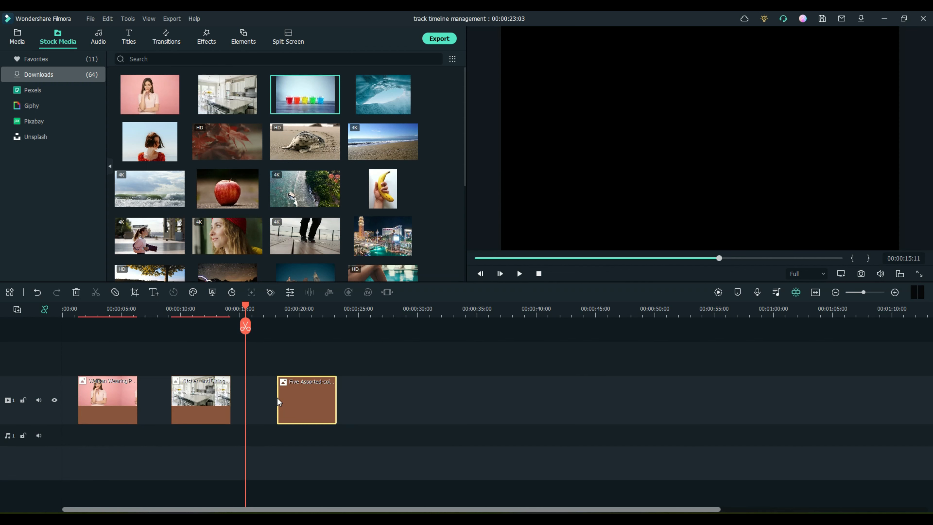
left_click_drag(154, 151, 397, 400)
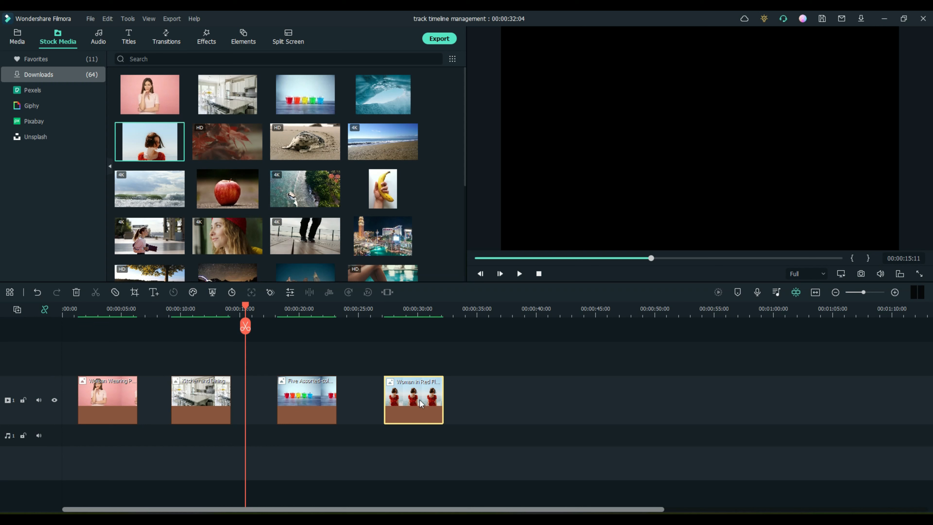
Step: Slide the woman-in-red clip left up against the coloured cups clip
mouse_move(405, 398)
left_mouse_down()
mouse_move(370, 398)
mouse_move(415, 398)
left_mouse_up()
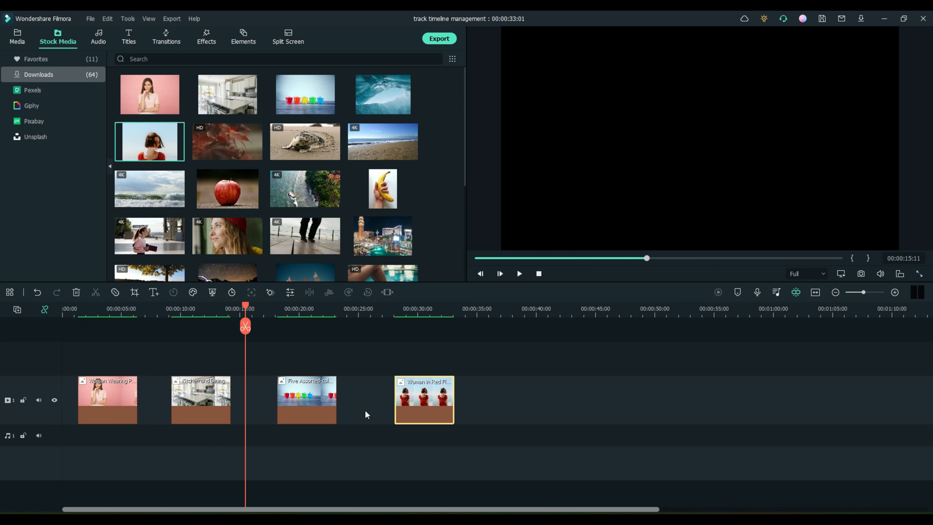
left_click_drag(421, 397, 367, 400)
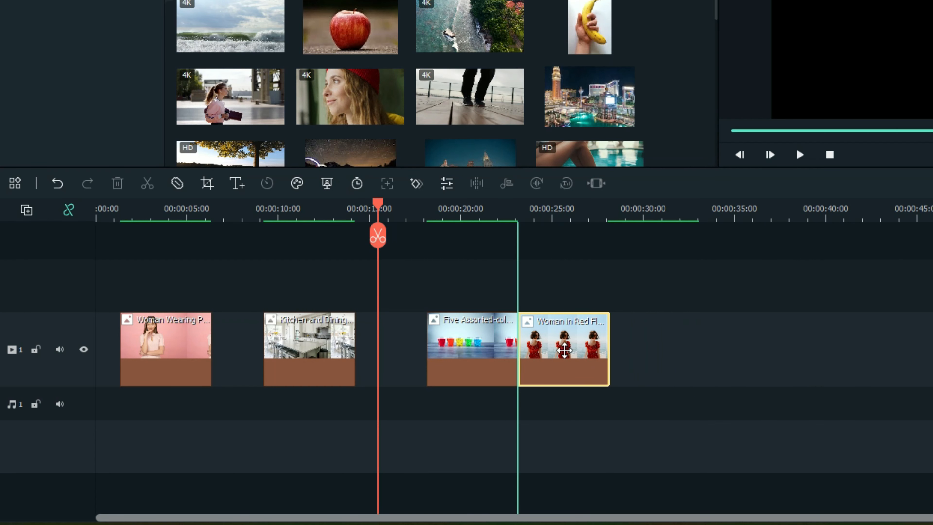
mouse_move(564, 350)
left_mouse_down()
mouse_move(647, 349)
mouse_move(544, 349)
mouse_move(772, 352)
mouse_move(546, 360)
mouse_move(575, 363)
left_mouse_up()
Step: Snap the kitchen, coloured cups and woman-in-red clips together after the first clip
left_click(486, 351)
left_click_drag(452, 355, 404, 362)
left_click_drag(299, 349, 249, 347)
left_click_drag(408, 354, 356, 355)
left_click_drag(569, 350, 446, 352)
left_click(511, 353)
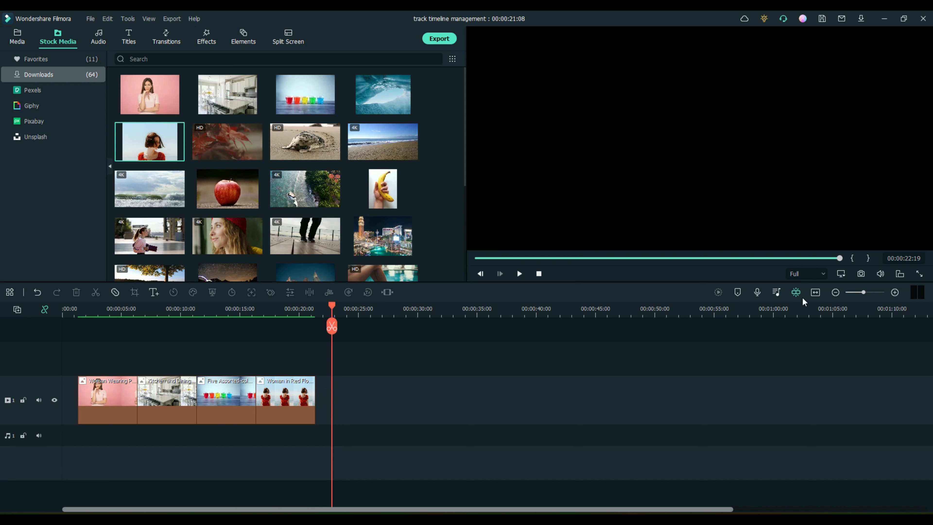
Step: Turn off snapping and place woman in red near 33 seconds and the cups clip before it
left_click(794, 293)
left_click_drag(277, 393, 477, 389)
left_click_drag(225, 397, 385, 396)
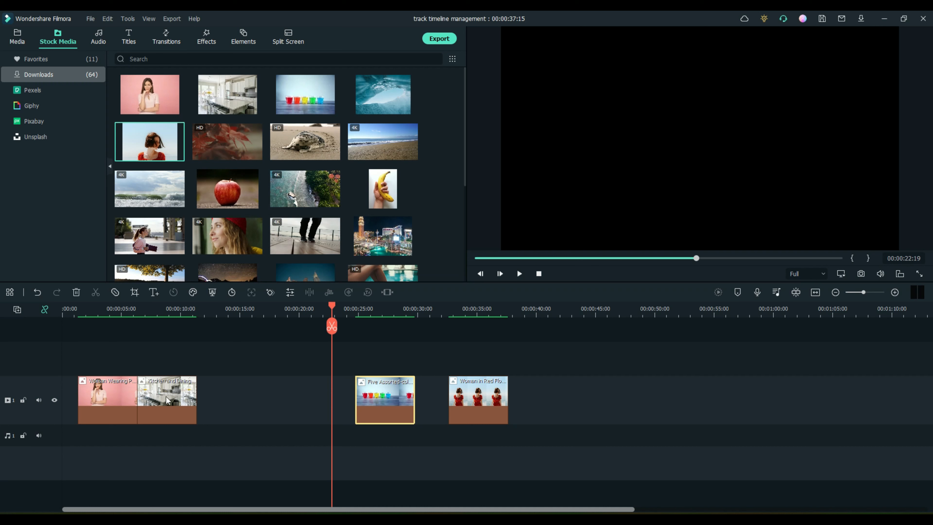
Step: Move the kitchen clip after the first clip, toggle auto ripple, and pull later clips left
left_click_drag(166, 397, 277, 397)
mouse_move(99, 401)
left_mouse_down()
mouse_move(198, 402)
mouse_move(92, 407)
left_mouse_up()
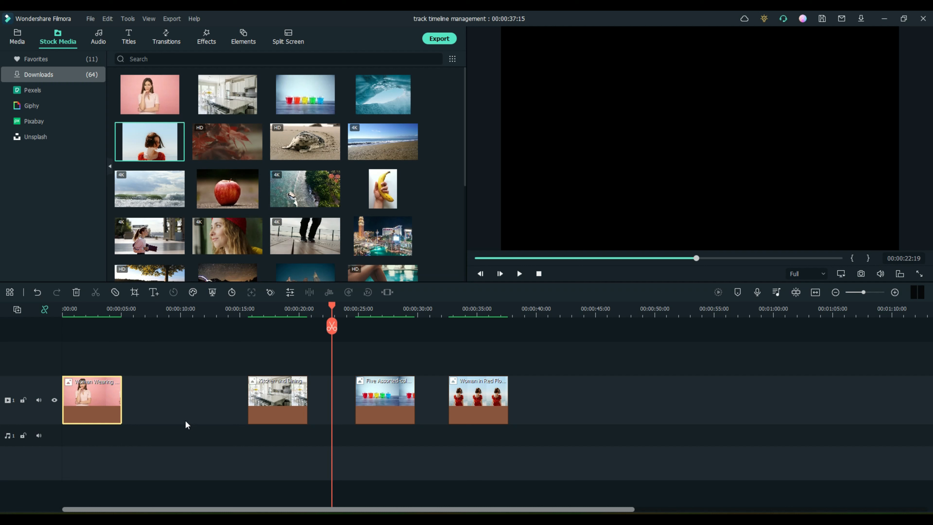
left_click_drag(274, 395, 181, 401)
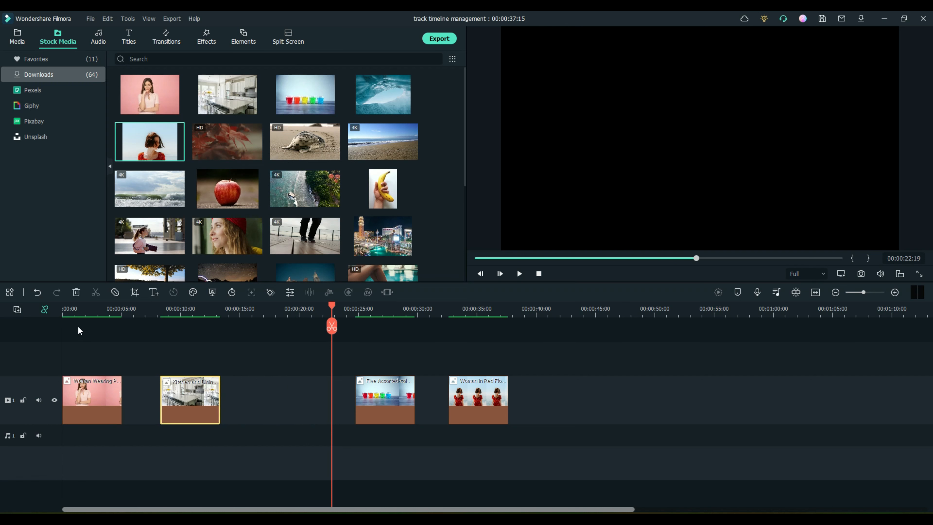
left_click(45, 309)
left_click(45, 310)
left_click(44, 309)
left_click_drag(385, 395, 275, 418)
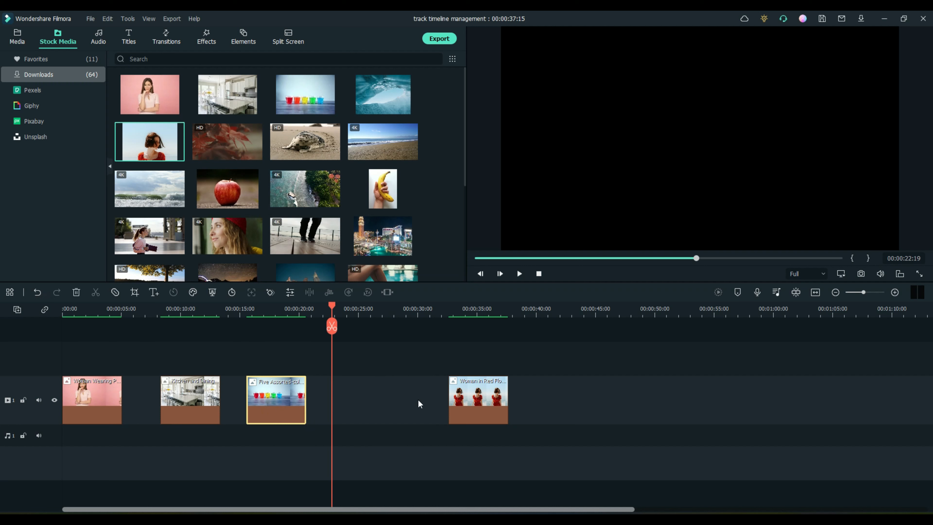
left_click_drag(501, 400, 413, 402)
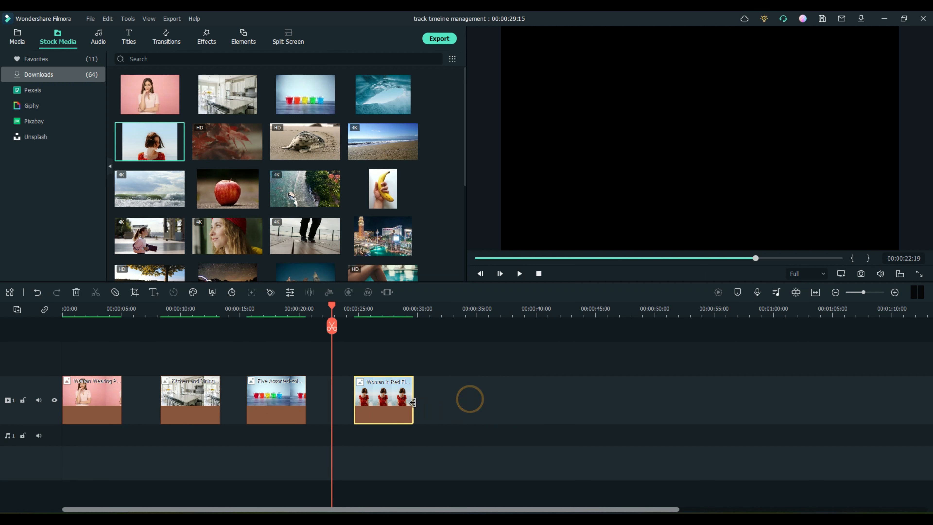
Step: With snapping on, butt the kitchen, cups and woman-in-red clips end to end
left_click(795, 291)
left_click_drag(332, 308, 522, 305)
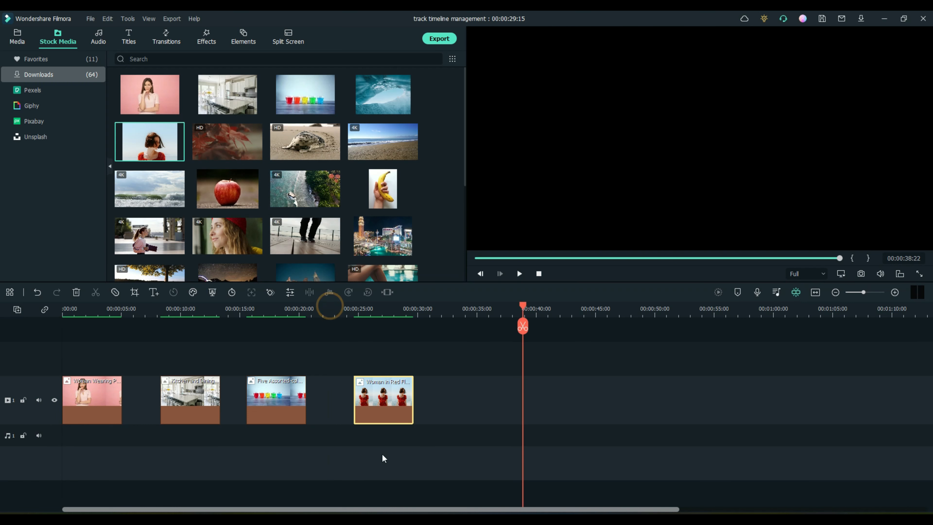
mouse_move(390, 400)
left_mouse_down()
mouse_move(326, 403)
mouse_move(375, 402)
left_mouse_up()
left_click_drag(192, 401, 153, 401)
left_click_drag(271, 399, 205, 399)
left_click_drag(391, 401, 278, 402)
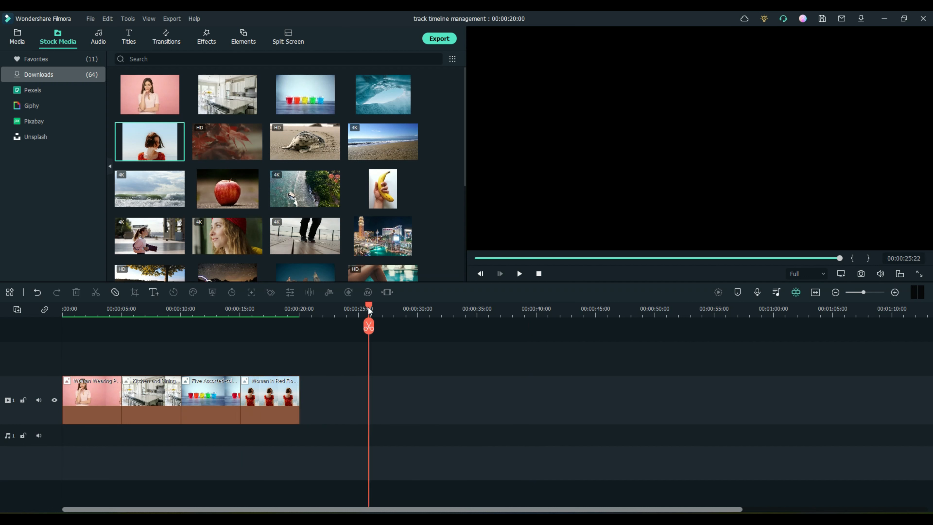
Step: Split the first, kitchen, cups and woman-in-red clips at the playhead
left_click_drag(369, 309, 94, 328)
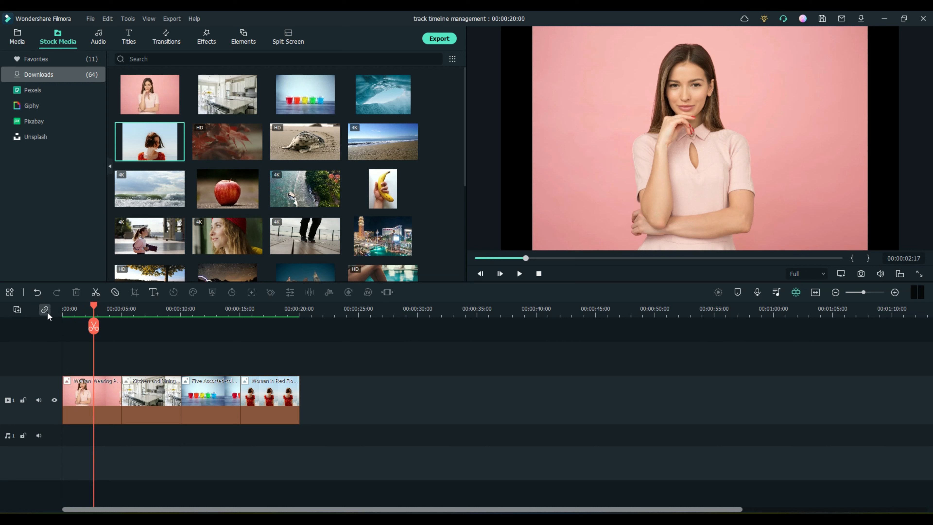
left_click(94, 327)
left_click_drag(91, 305, 273, 309)
left_click(146, 326)
left_click(209, 327)
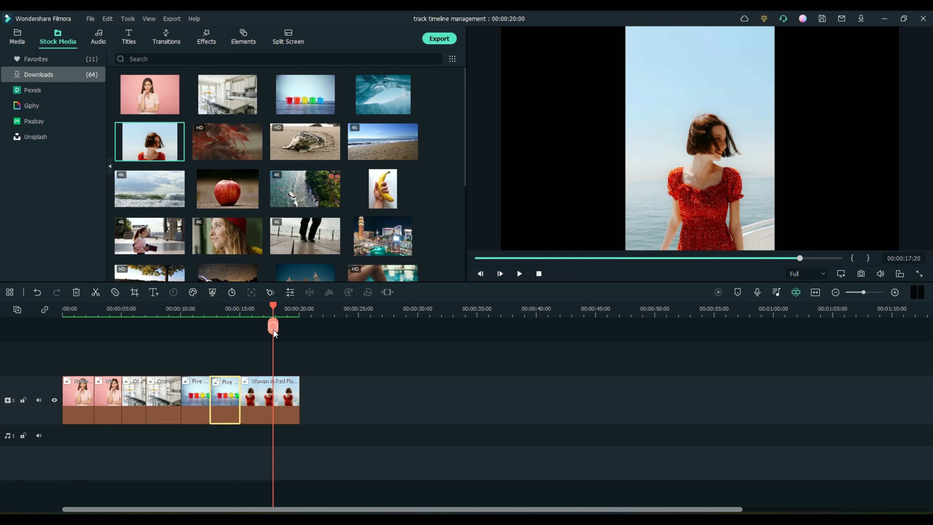
left_click(272, 328)
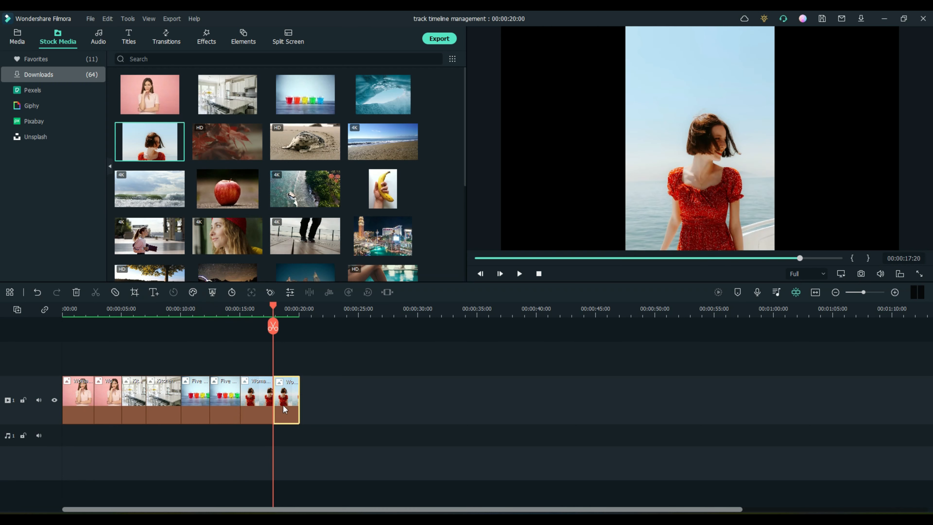
Step: Drag the red-dress and glasses pieces right to open gaps between them
left_click_drag(282, 404, 403, 405)
left_click_drag(256, 399, 372, 400)
left_click_drag(227, 410, 293, 411)
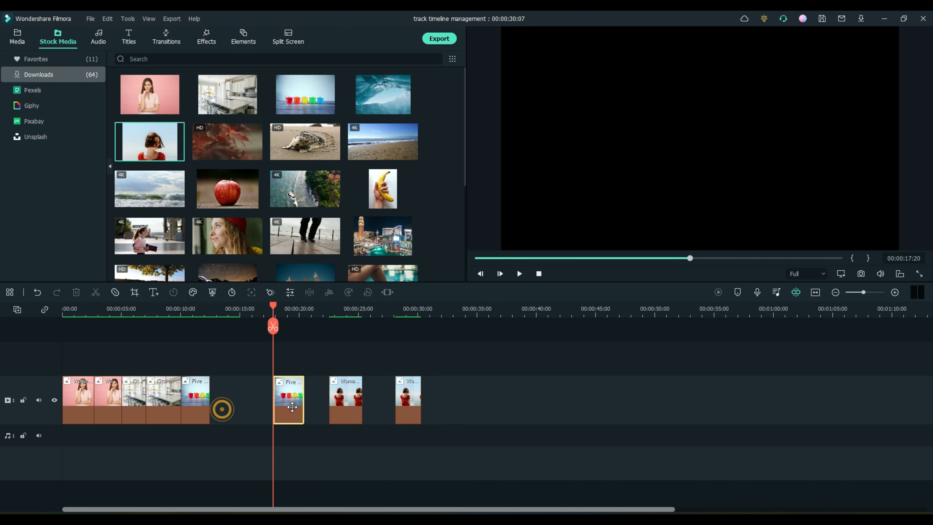
left_click_drag(193, 404, 170, 407)
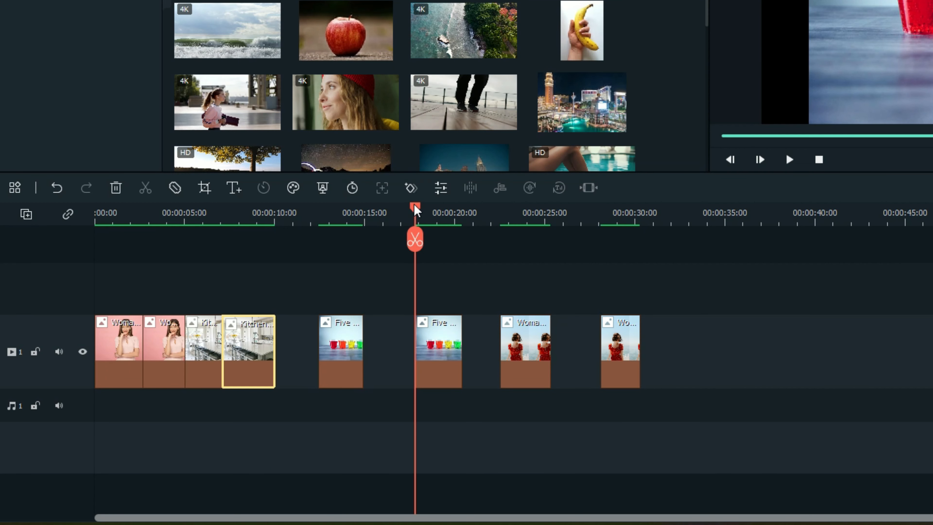
Step: Cut a short piece from the glasses clip near 19 seconds and delete it
left_click_drag(273, 304, 289, 304)
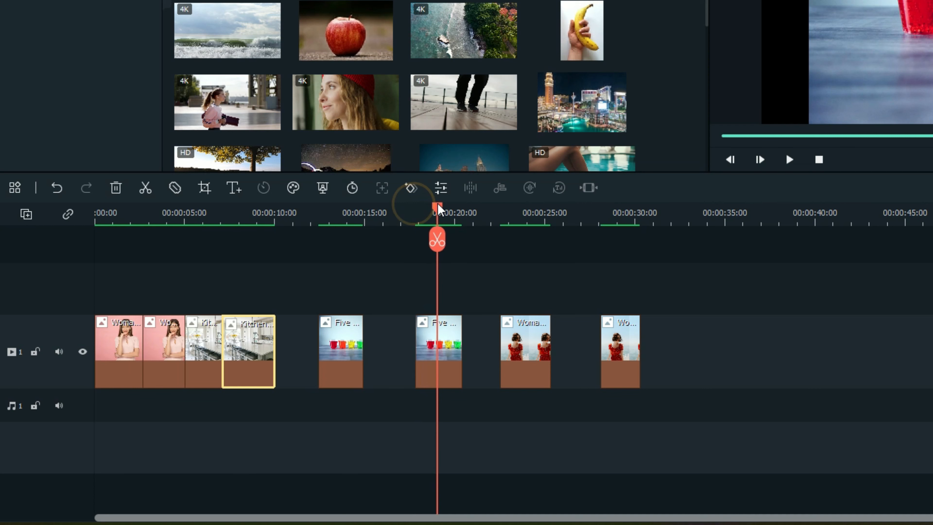
left_click(437, 239)
left_click_drag(437, 206, 449, 210)
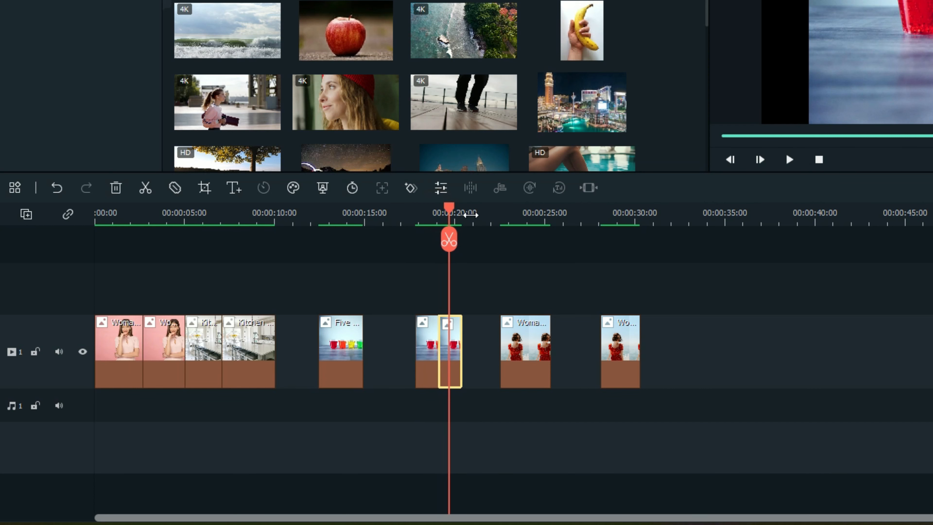
scroll(487, 221, "up", 3)
left_click(448, 238)
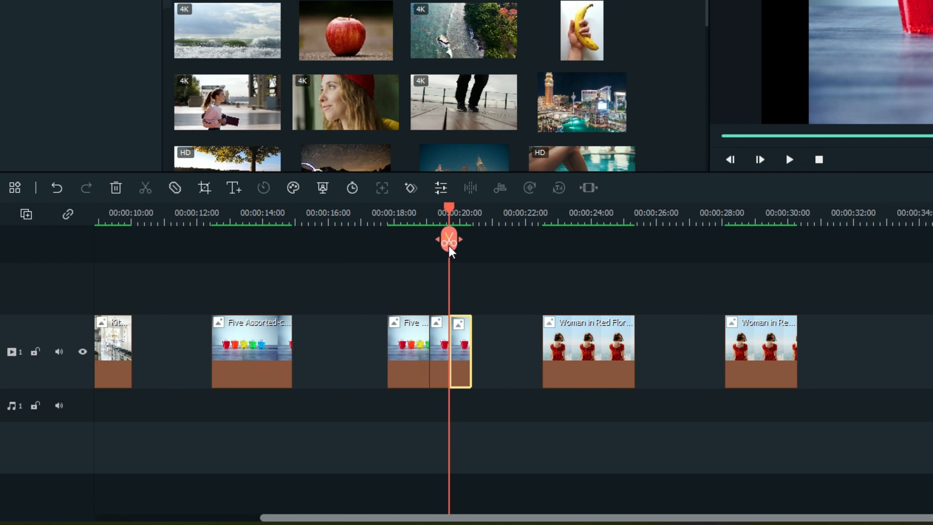
left_click(443, 338)
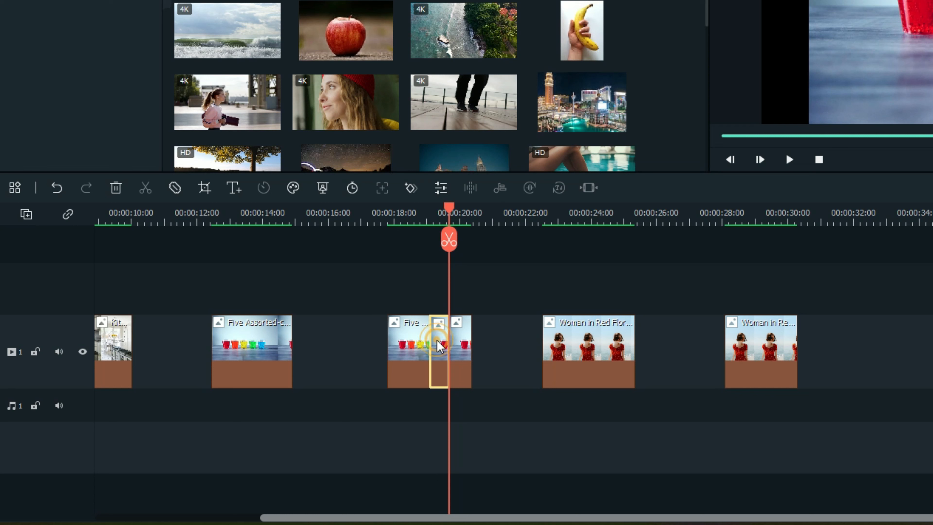
key("Delete")
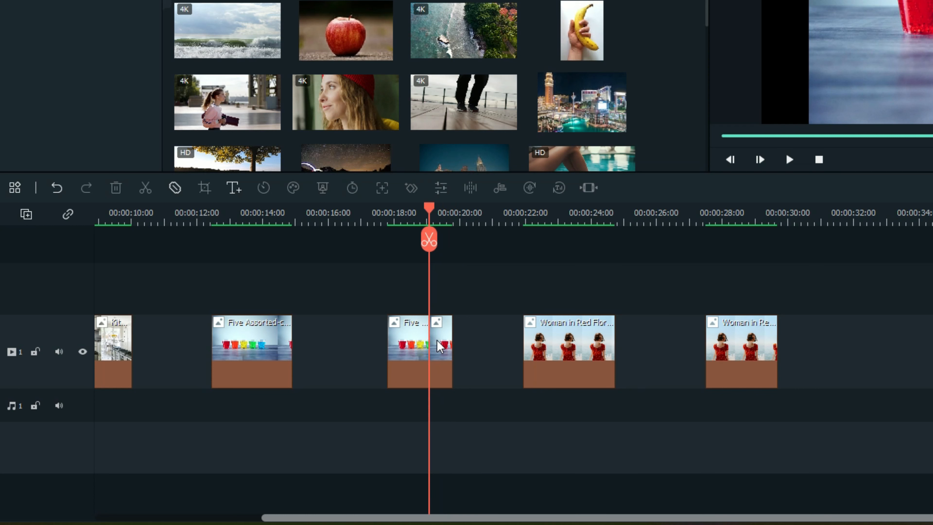
Step: With auto ripple off, cut the glasses clip at about 12 and 13.5 seconds, moving one piece to track 2
left_click(67, 215)
left_click(226, 219)
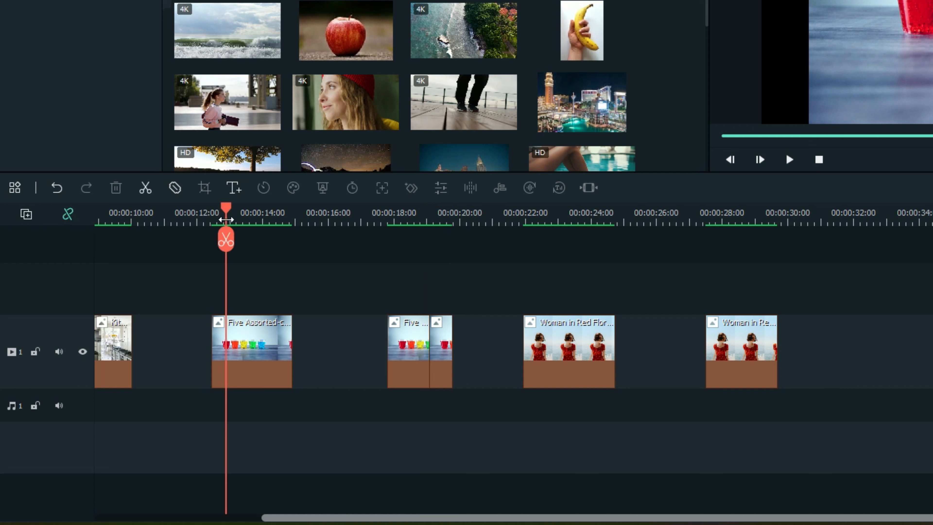
left_click(226, 239)
left_click(235, 217)
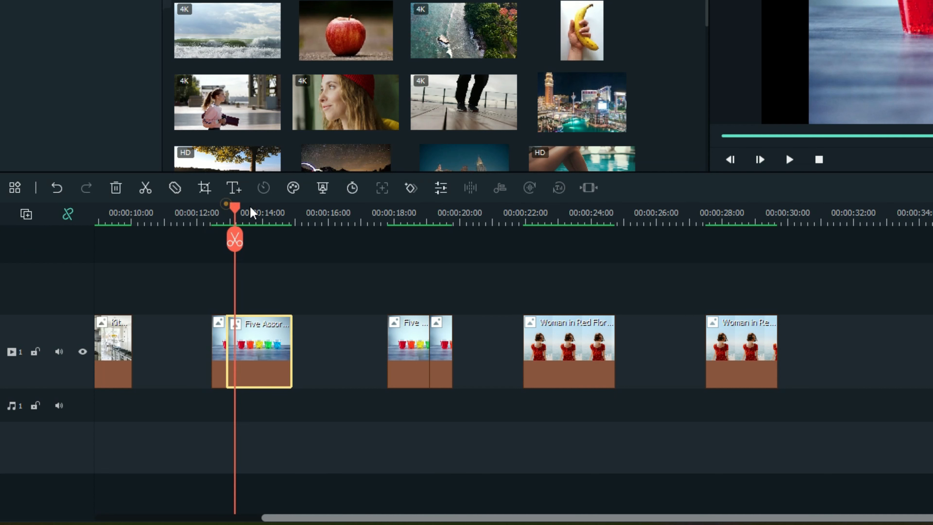
left_click(263, 214)
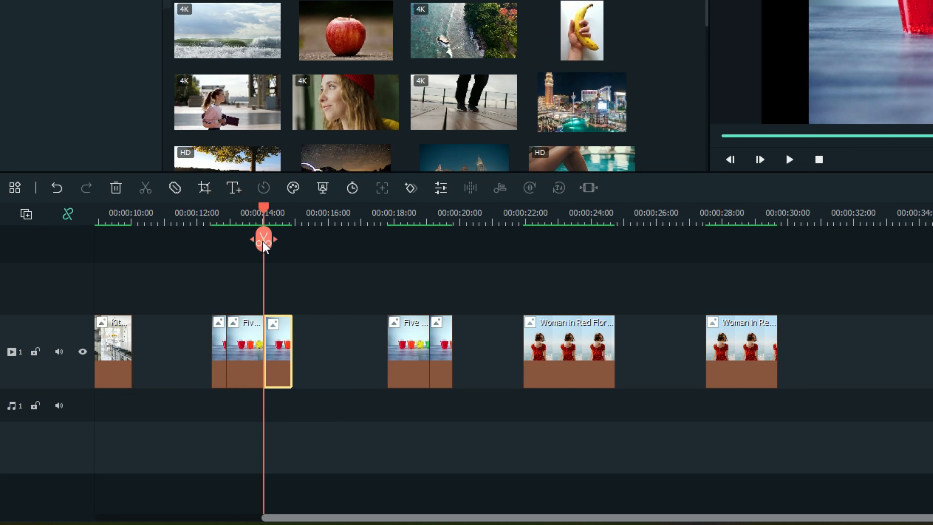
left_click(264, 242)
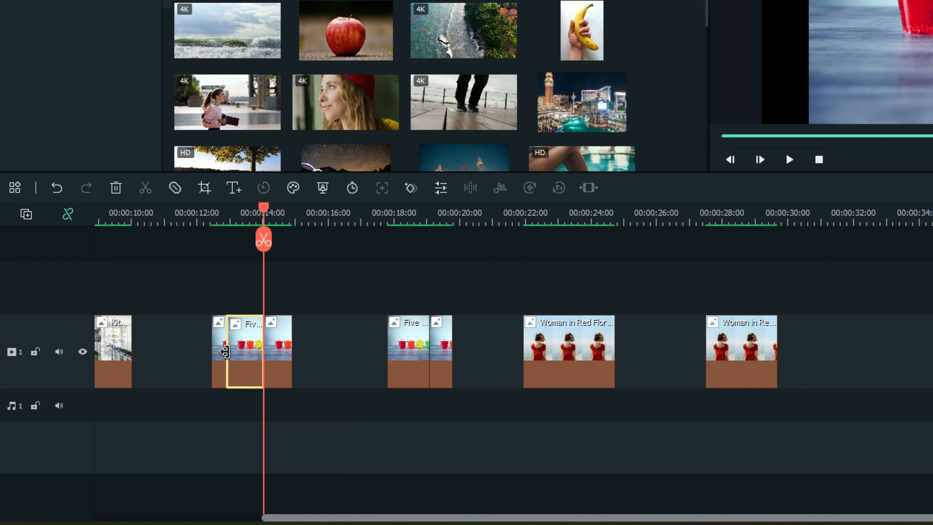
left_click_drag(235, 358, 351, 277)
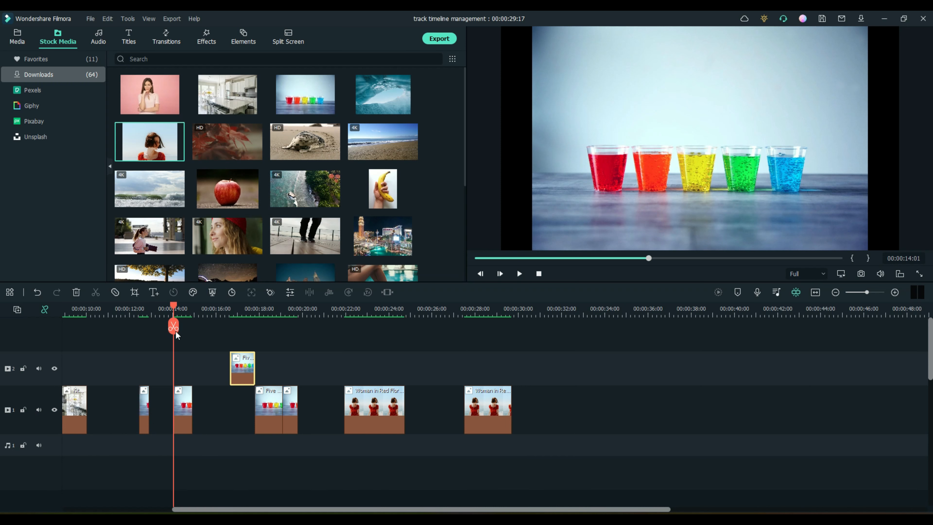
Step: Delete the two empty gaps on track 1, then marquee-select every clip on the timeline
left_click_drag(172, 305, 541, 300)
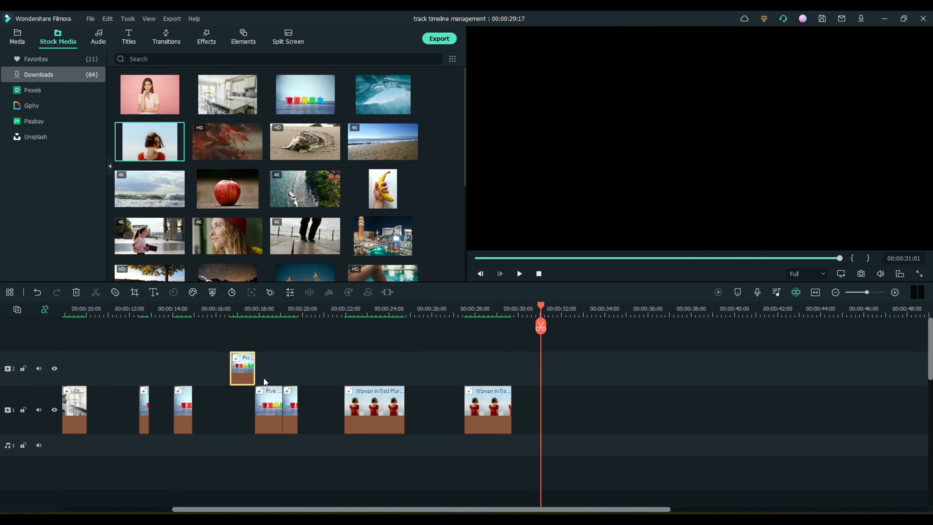
left_click(158, 408)
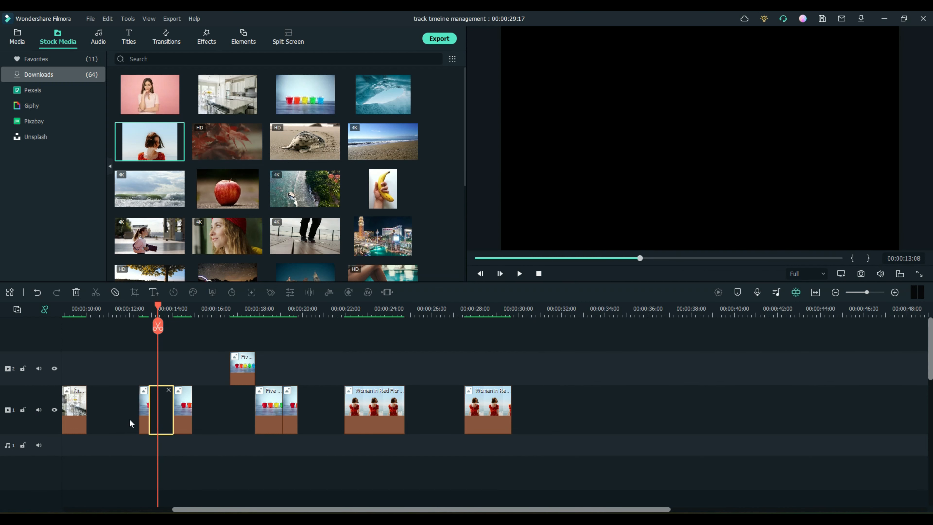
left_click(168, 391)
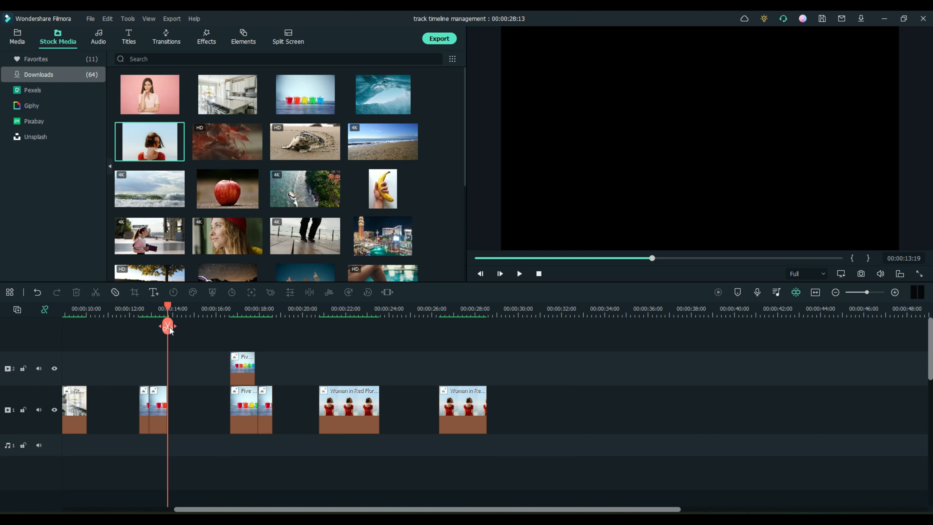
left_click(198, 402)
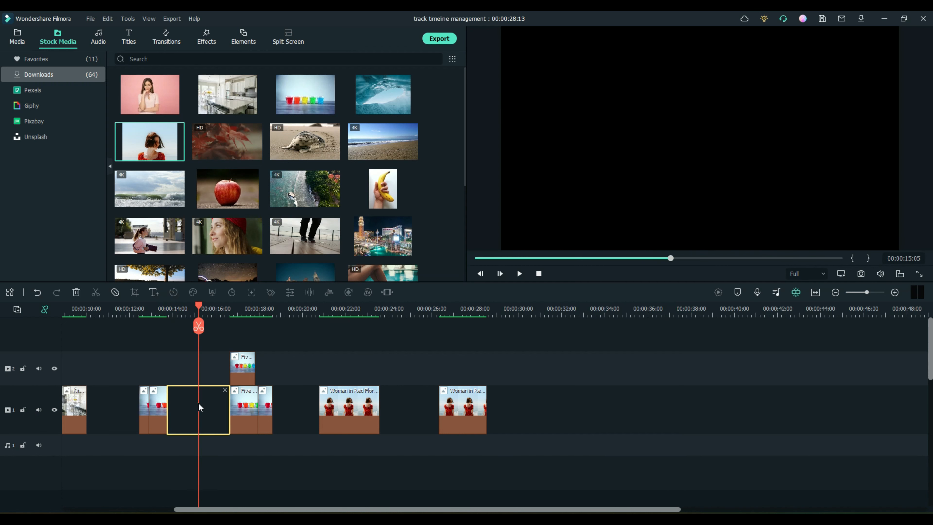
left_click(225, 390)
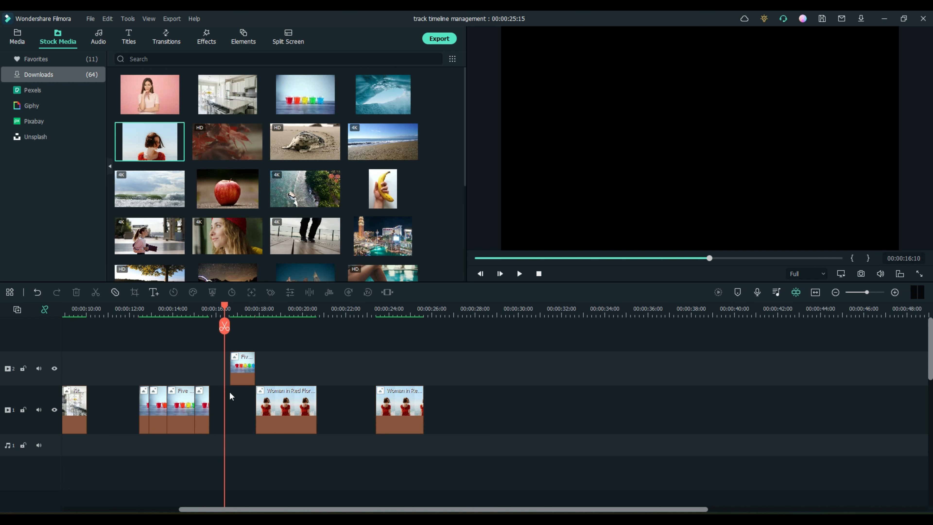
left_click_drag(464, 365, 51, 428)
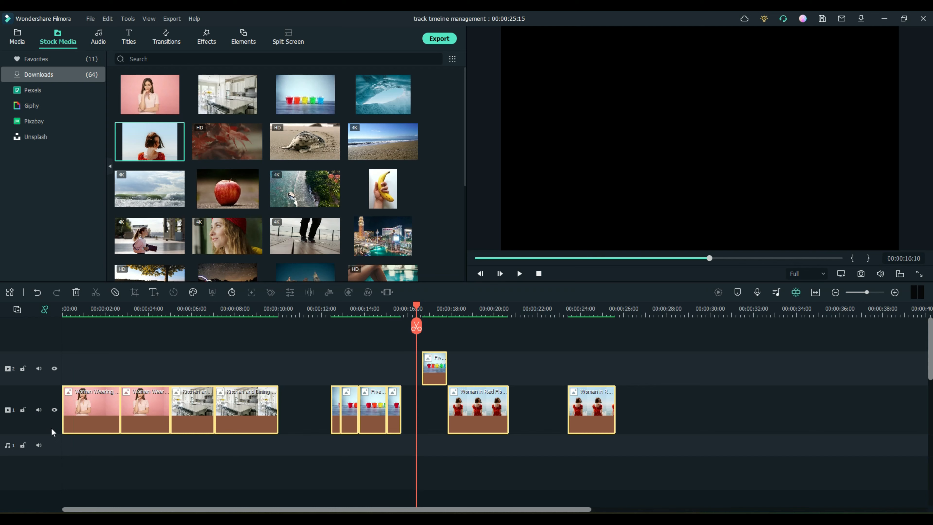
Step: Delete all clips, re-enable auto ripple, and place the red-dress clip on video track 1
key("Delete")
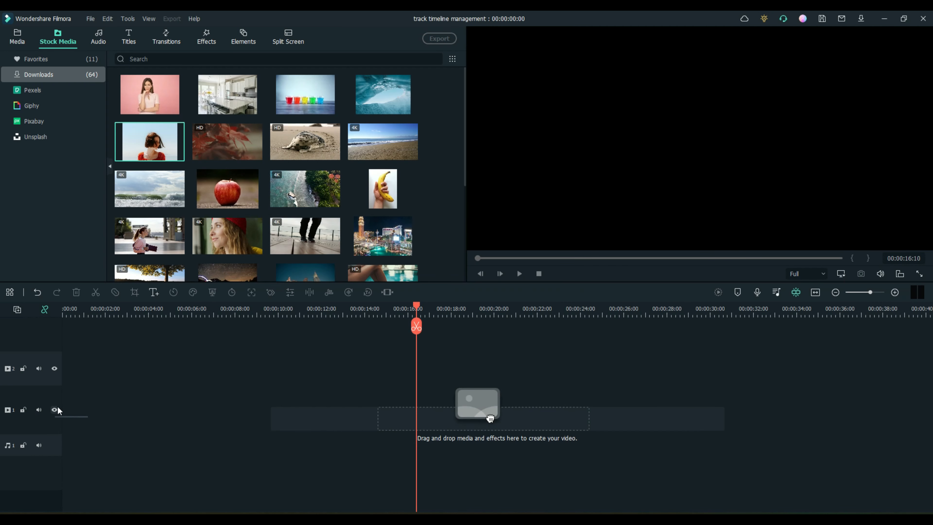
left_click(45, 309)
mouse_move(141, 141)
left_click_drag(142, 143, 67, 408)
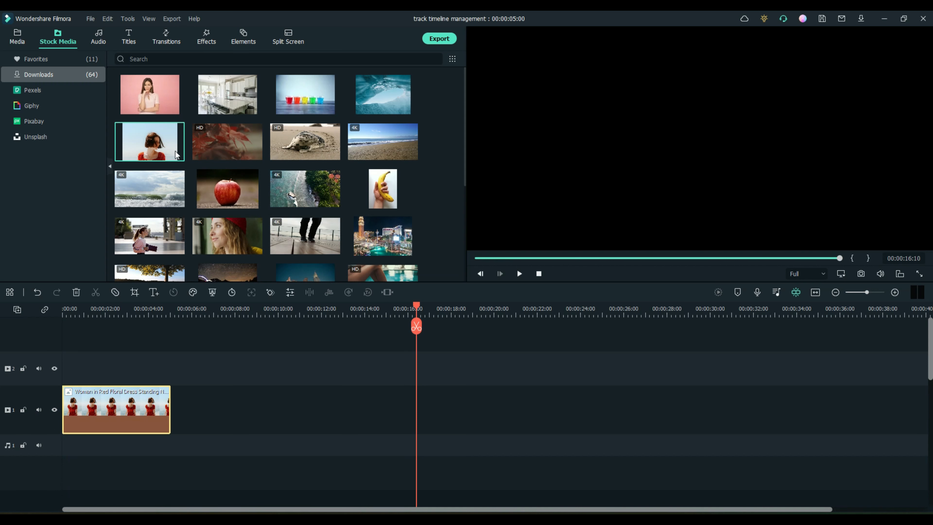
Step: Add the woman-in-pink clip on track 2 and the apple clip on a new track 3
left_click_drag(173, 105, 85, 372)
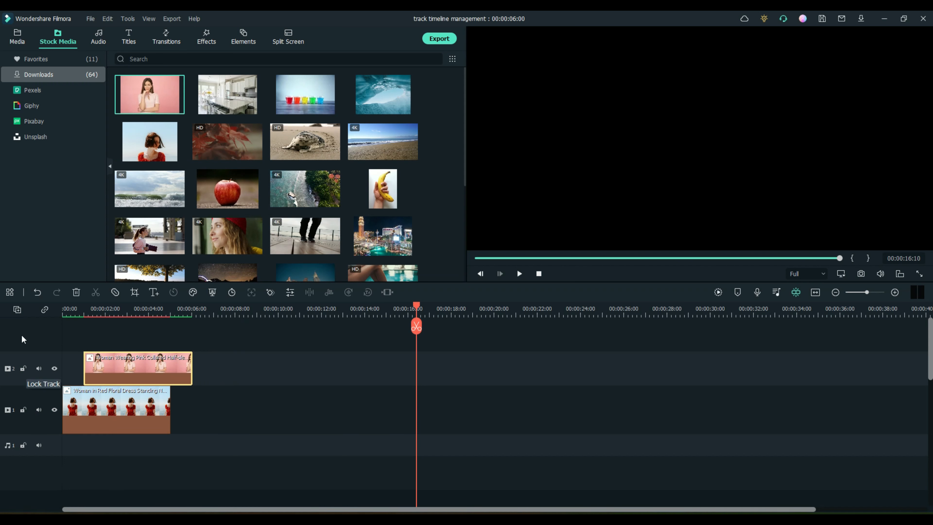
left_click_drag(232, 195, 111, 345)
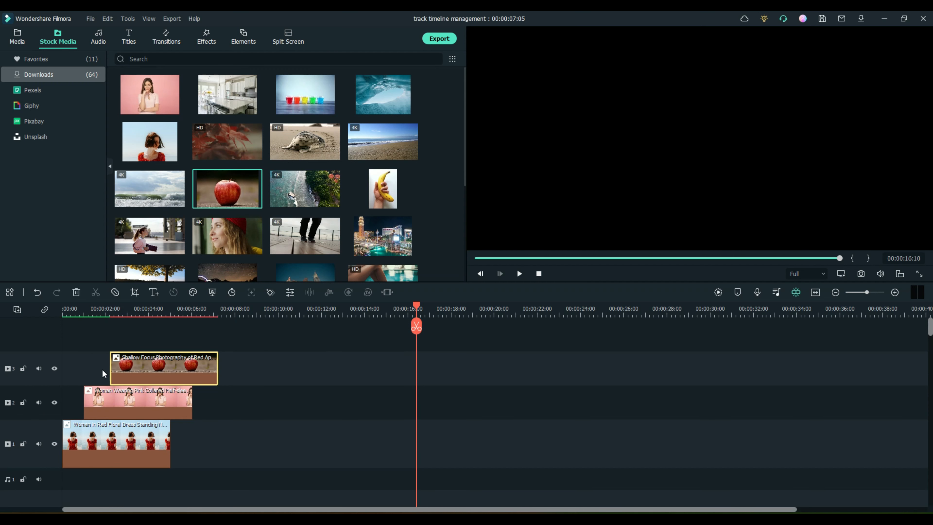
scroll(270, 379, "down", 1)
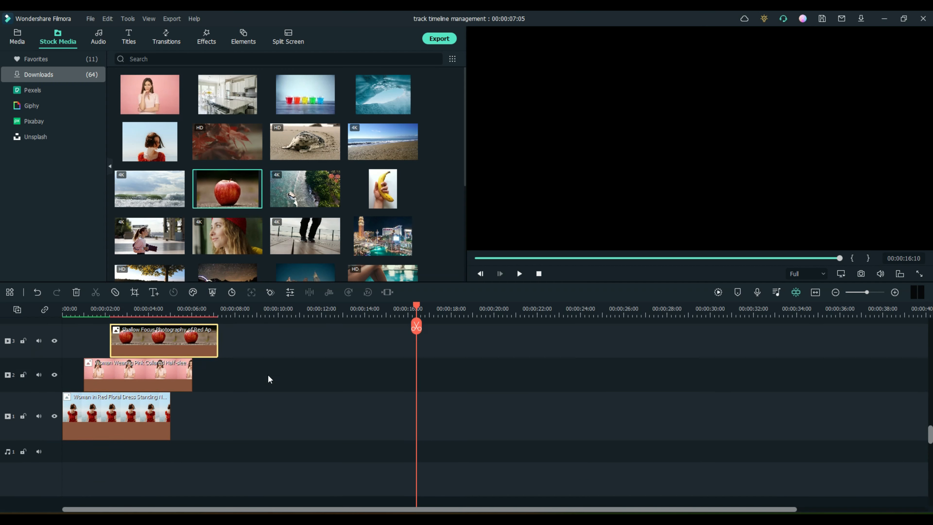
scroll(270, 379, "down", 1)
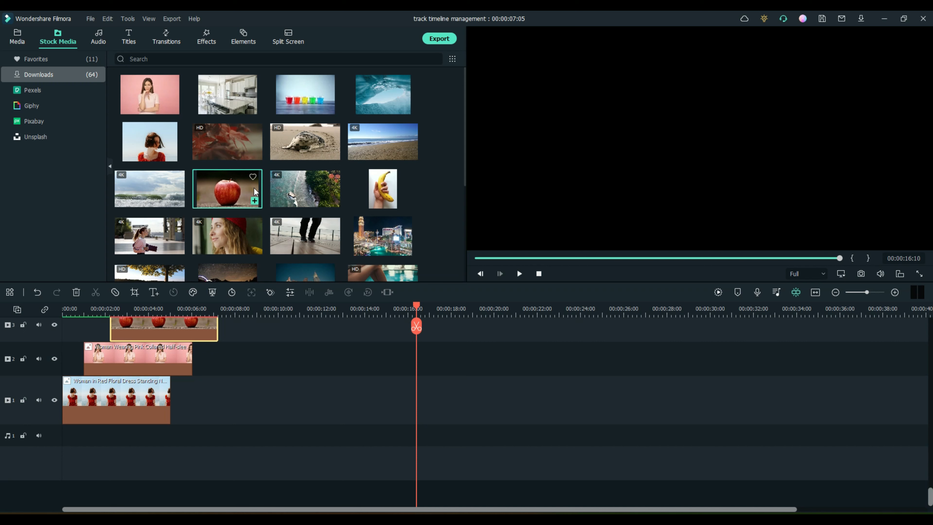
Step: Drag A-GROUP - Verve, Always Dreaming - Same Town Forever and Within Reach from Audio Downloads onto three audio tracks
left_click(99, 36)
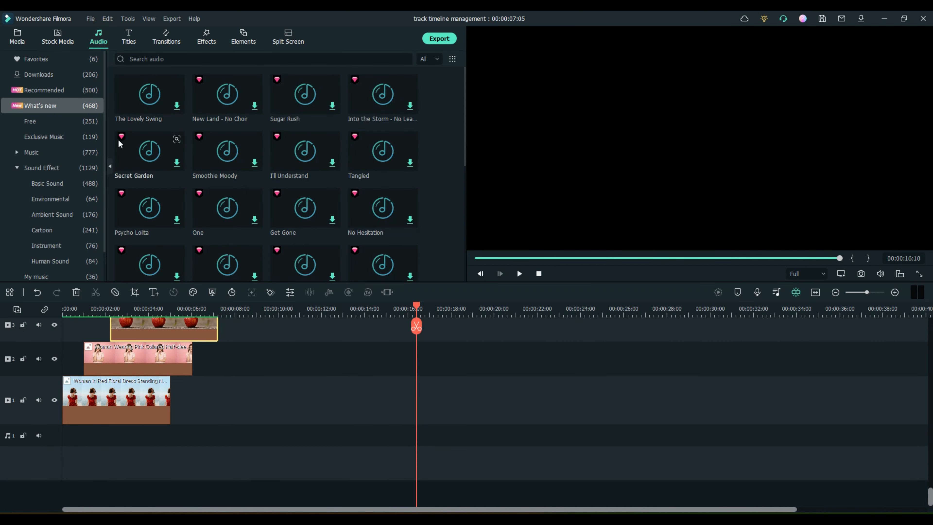
left_click(44, 74)
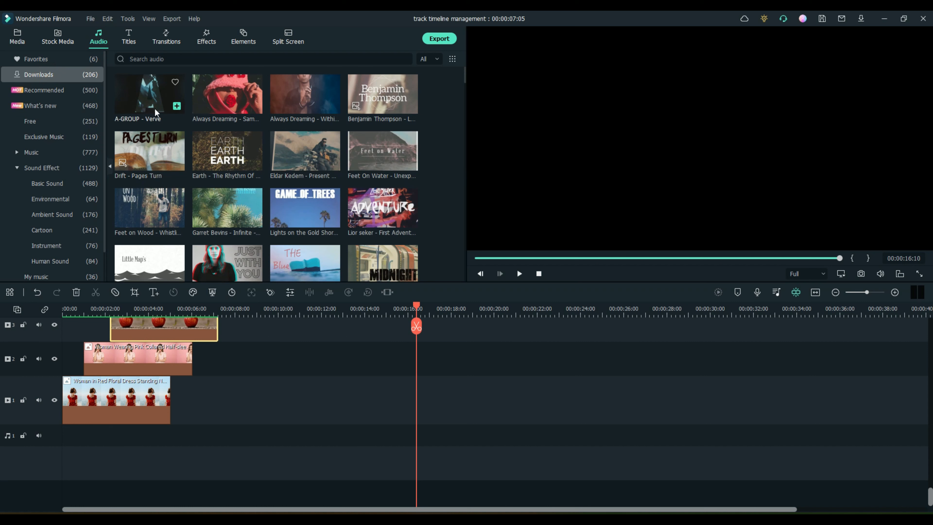
left_click_drag(154, 98, 83, 437)
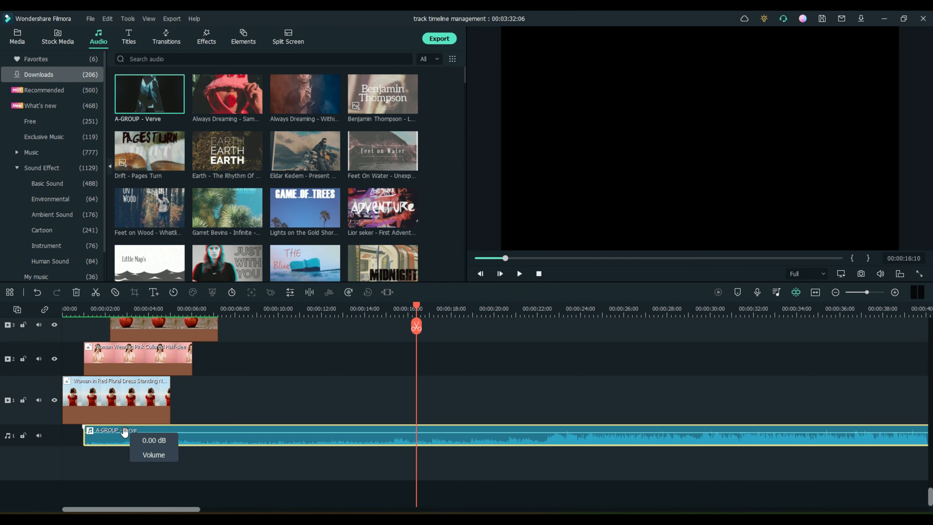
mouse_move(227, 94)
left_mouse_down()
mouse_move(283, 296)
mouse_move(138, 451)
mouse_move(117, 462)
left_mouse_up()
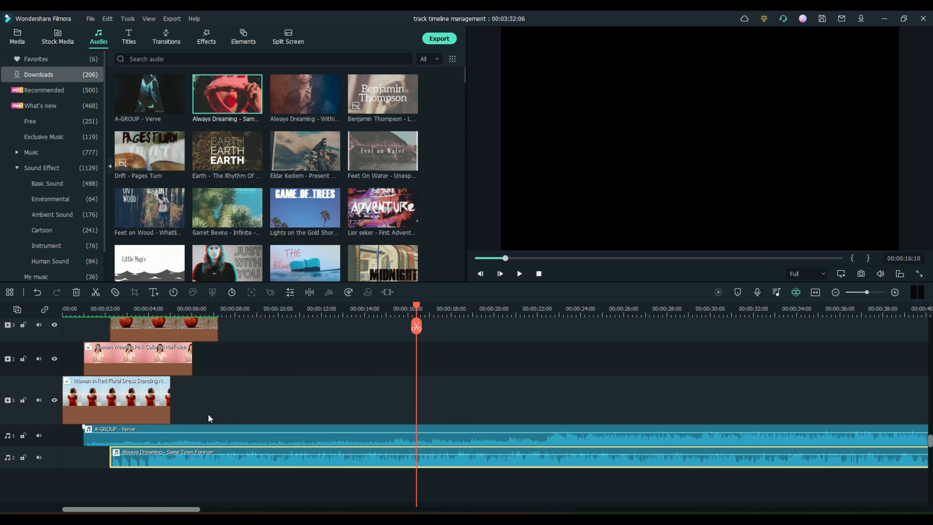
left_click_drag(305, 95, 129, 487)
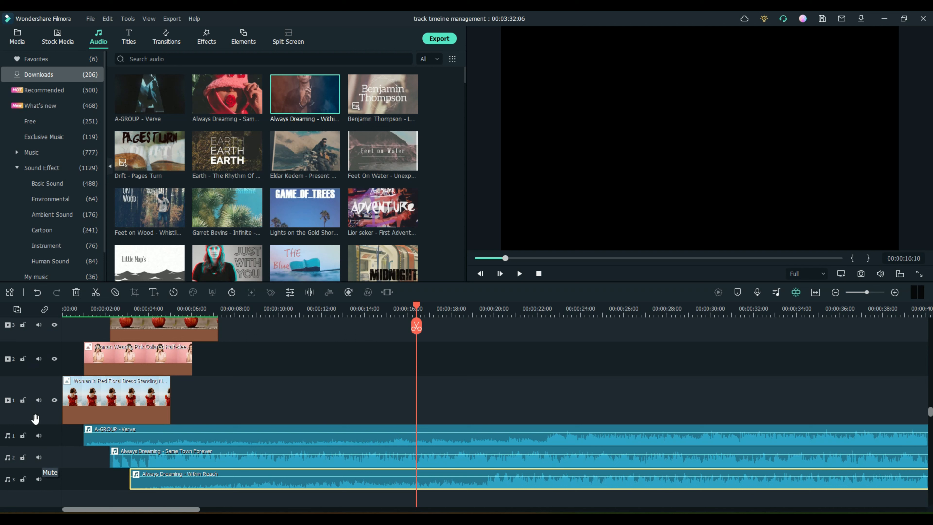
Step: Add an empty fourth video track above the red-dress, woman-in-pink and apple image tracks
right_click(49, 438)
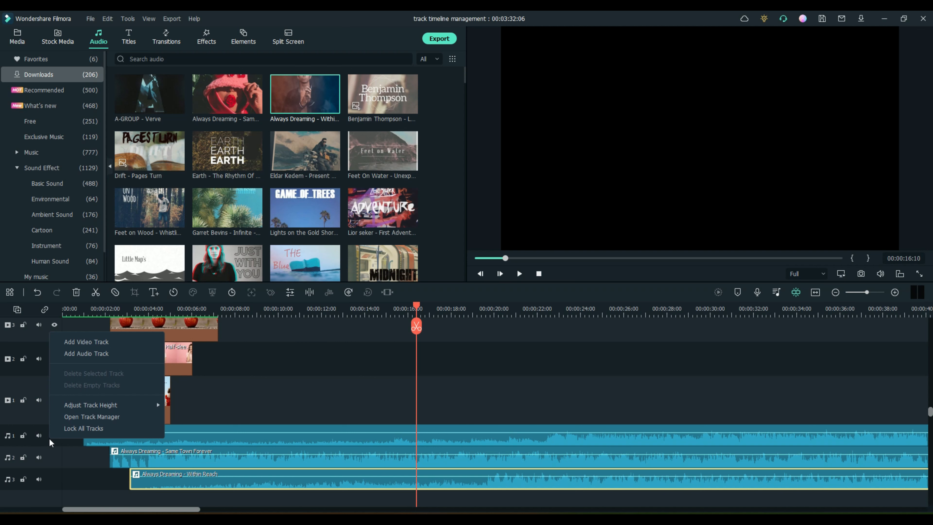
left_click(90, 342)
scroll(231, 373, "up", 3)
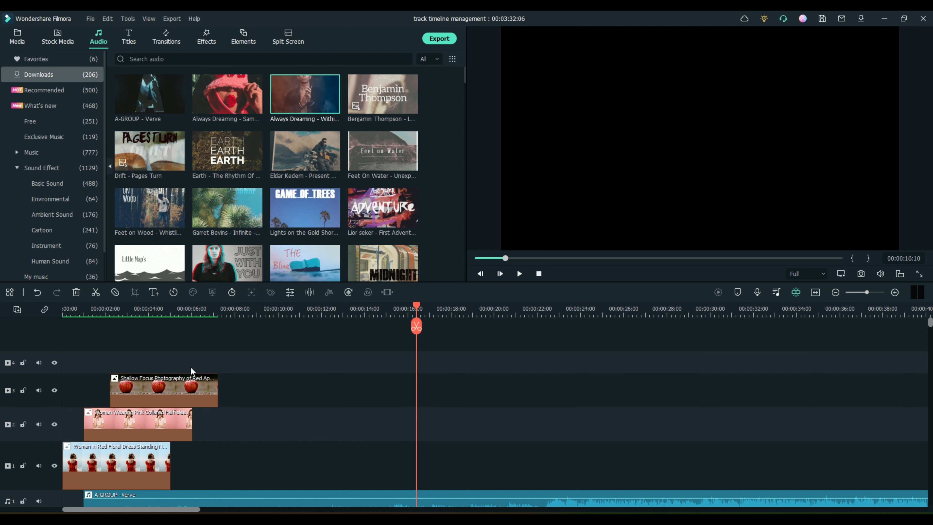
scroll(188, 369, "down", 2)
scroll(146, 374, "up", 2)
scroll(149, 365, "down", 2)
scroll(149, 365, "up", 2)
Step: Set every track to Big height and scroll through the enlarged video and music tracks
right_click(47, 357)
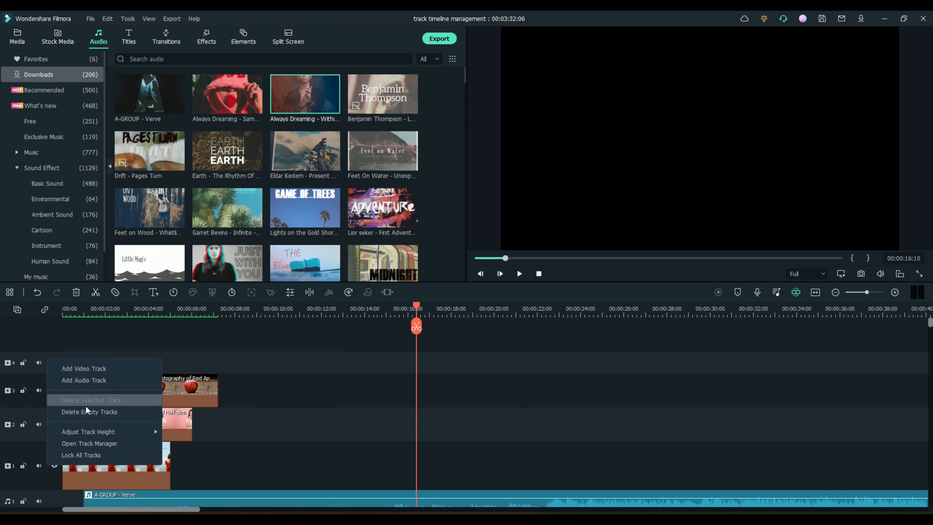
mouse_move(91, 430)
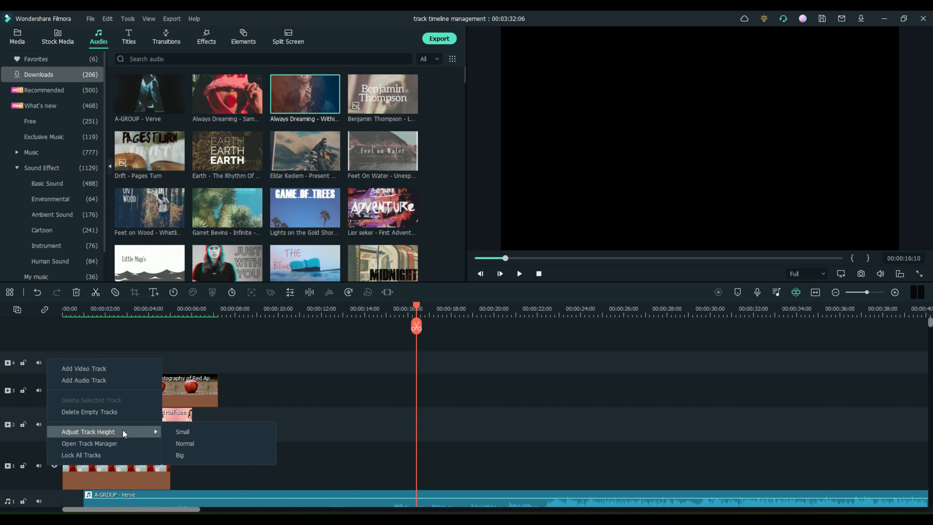
left_click(188, 451)
scroll(236, 415, "down", 3)
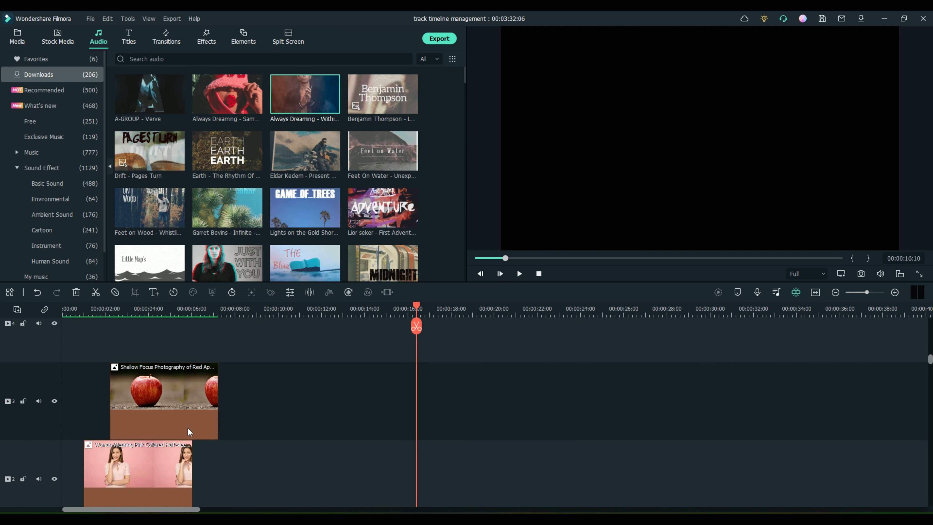
scroll(188, 427, "down", 5)
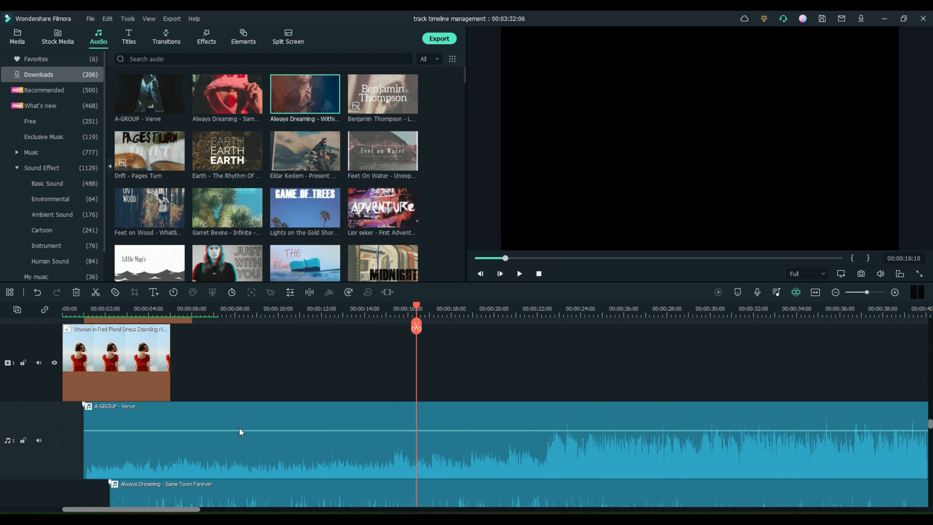
scroll(239, 428, "down", 4)
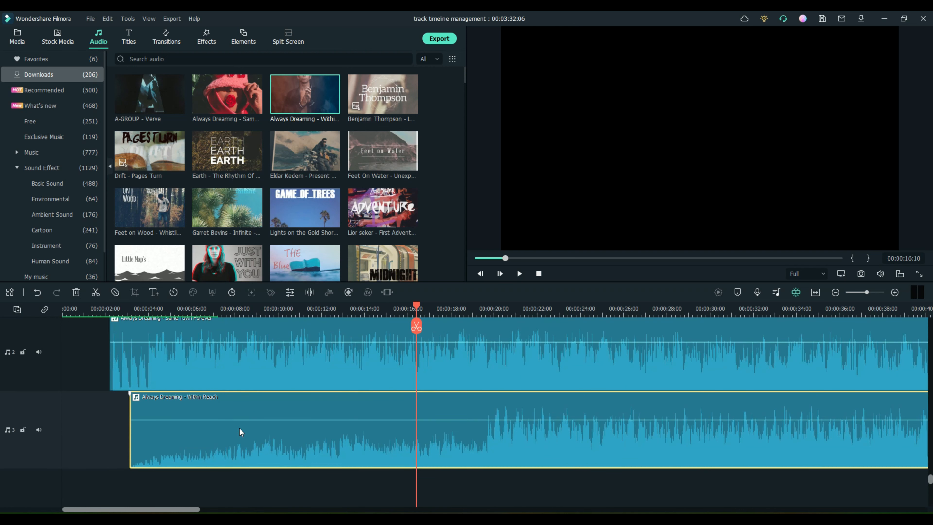
scroll(231, 440, "up", 6)
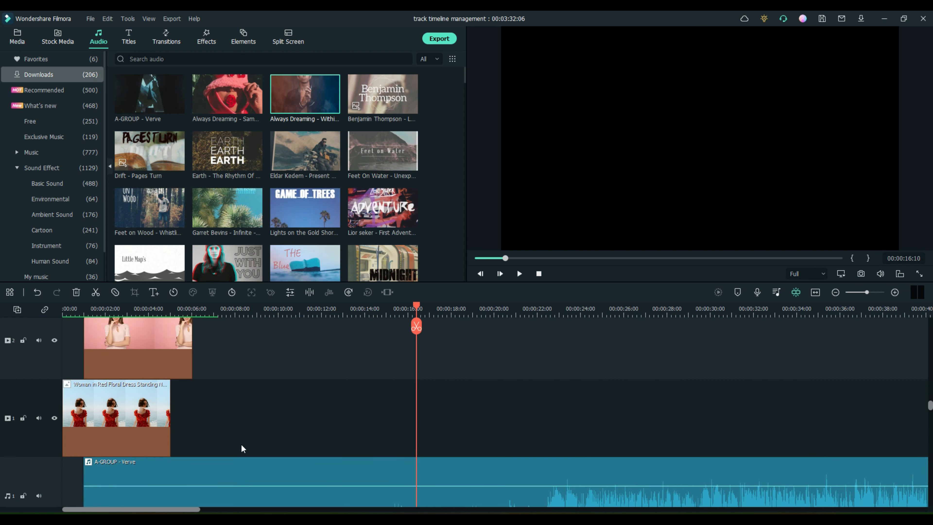
scroll(241, 443, "up", 5)
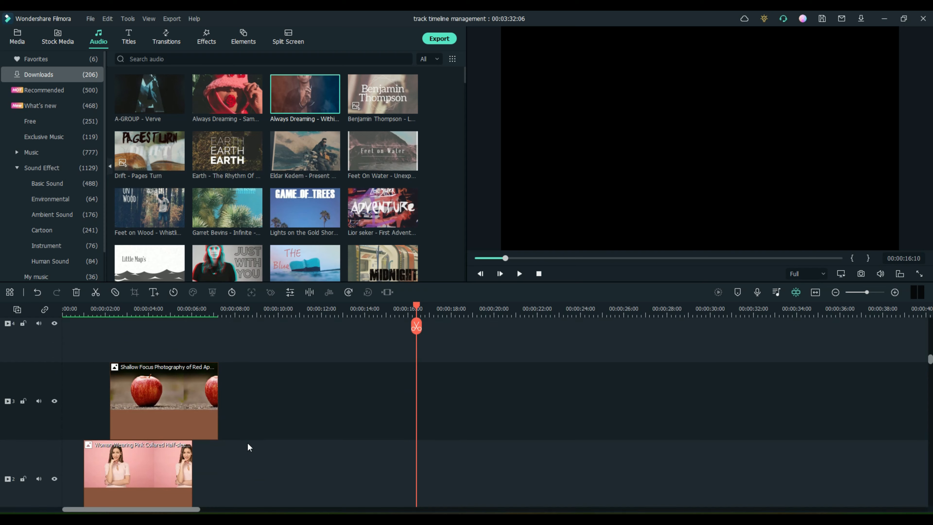
scroll(247, 443, "up", 1)
scroll(247, 443, "down", 4)
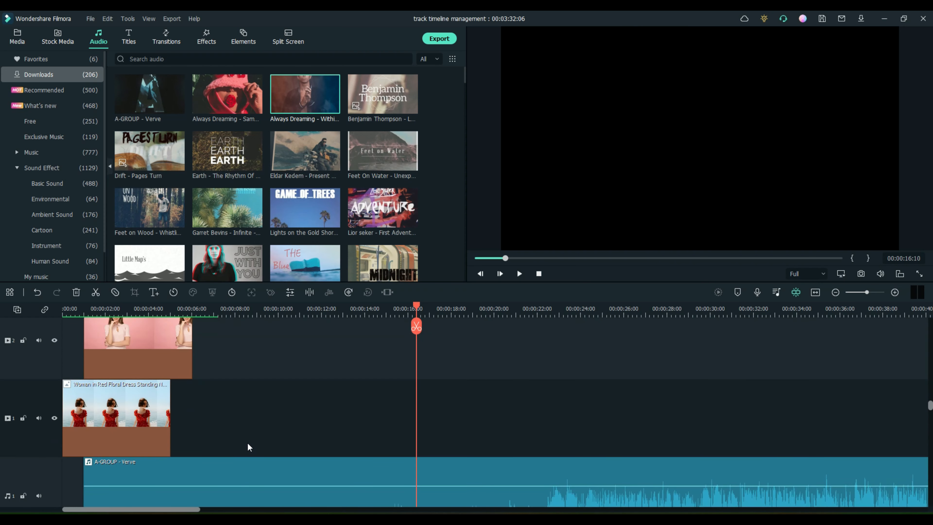
scroll(248, 442, "down", 2)
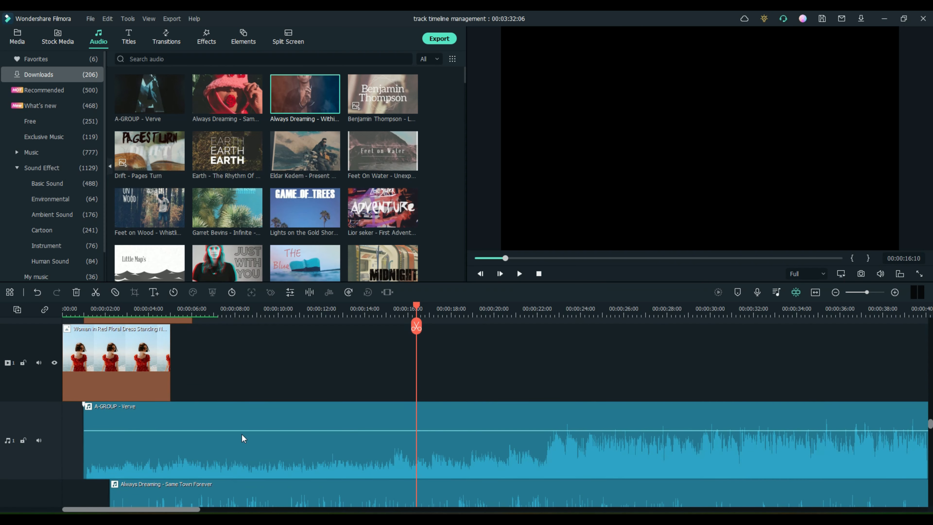
scroll(242, 435, "down", 1)
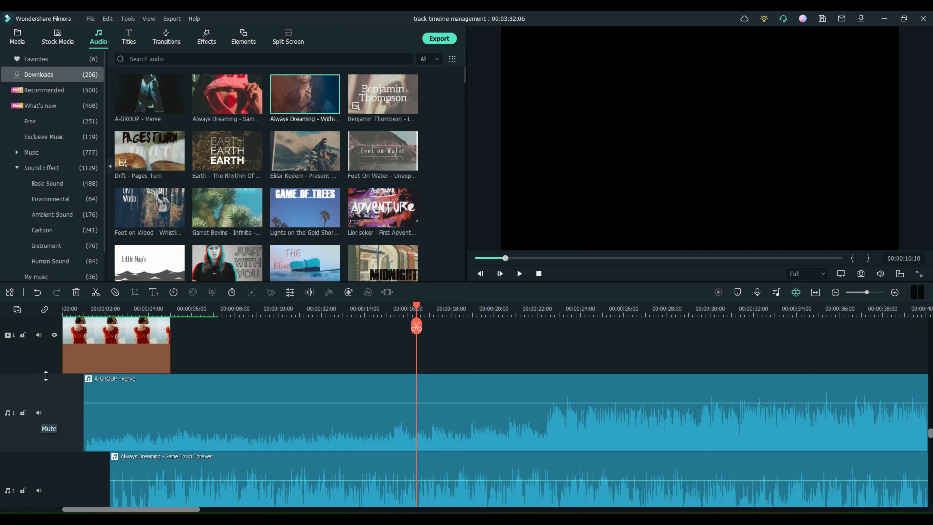
Step: Drag the audio track borders to shrink all three music tracks to thin rows
left_click_drag(45, 373, 56, 450)
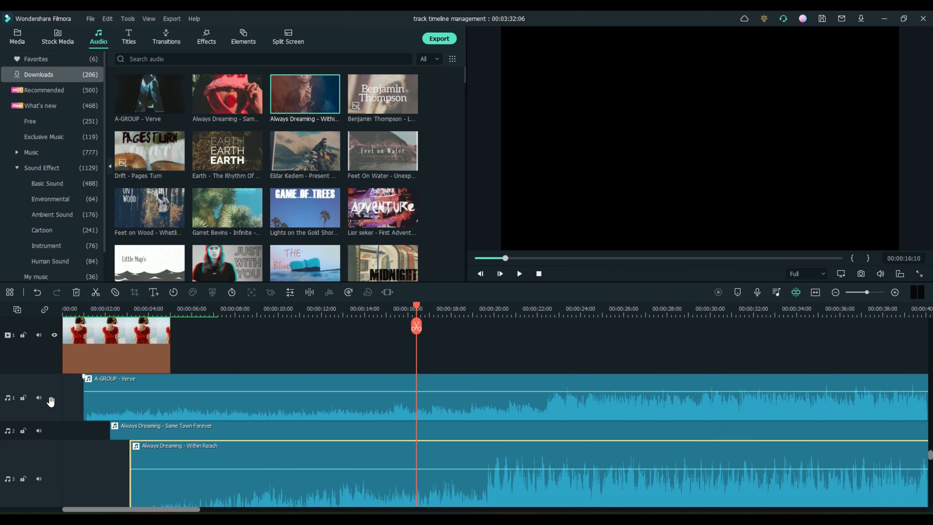
left_click_drag(43, 375, 58, 471)
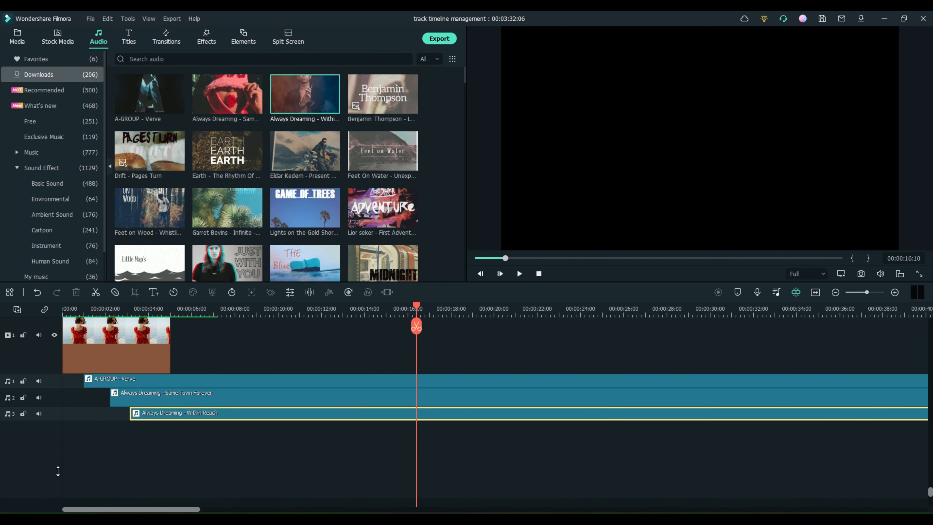
scroll(202, 429, "up", 5)
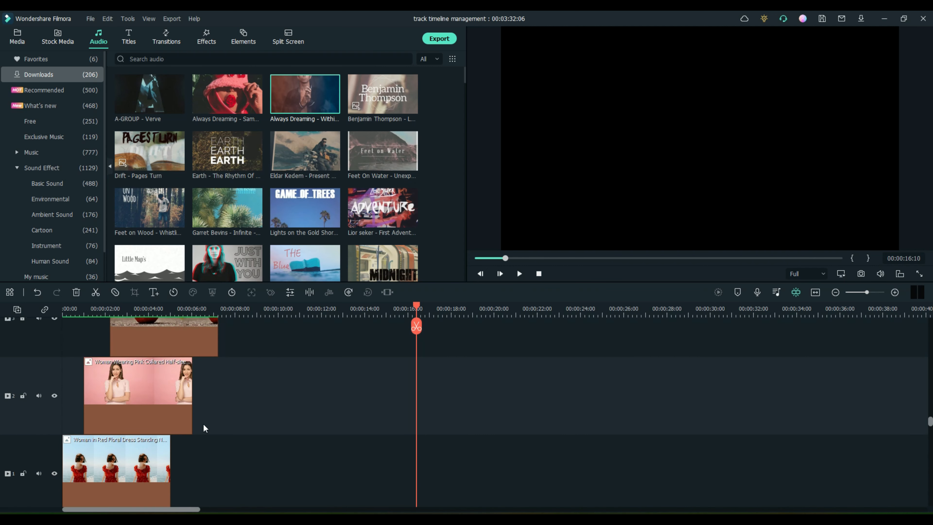
Step: Collapse video tracks 2 and 3 to thin rows
left_click_drag(40, 357, 46, 419)
scroll(45, 381, "up", 5)
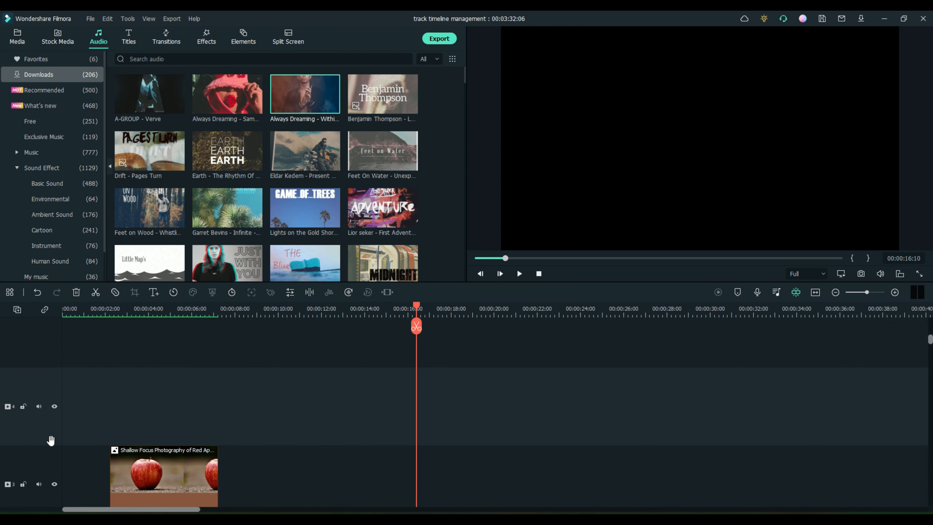
left_click_drag(52, 444, 53, 447)
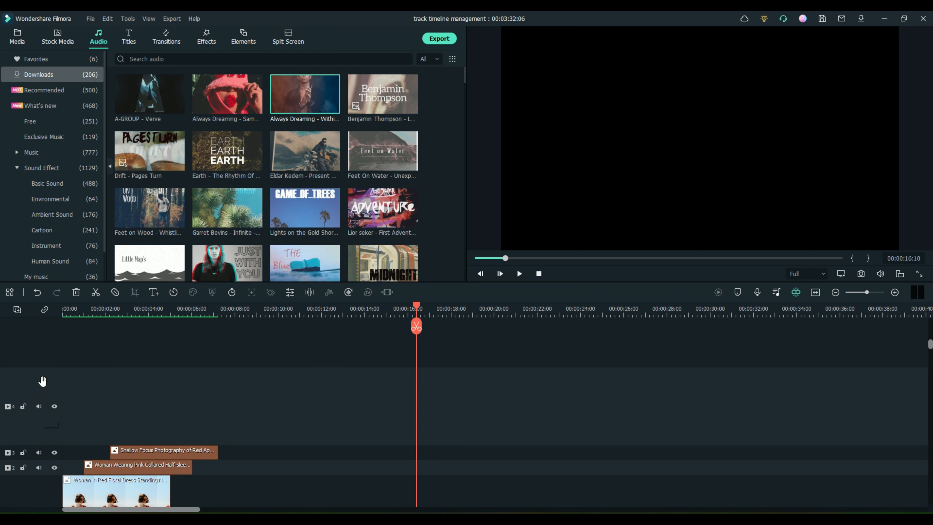
Step: Set all tracks to Small height, then enlarge video track 1 to show the red-dress thumbnails
right_click(58, 382)
mouse_move(106, 452)
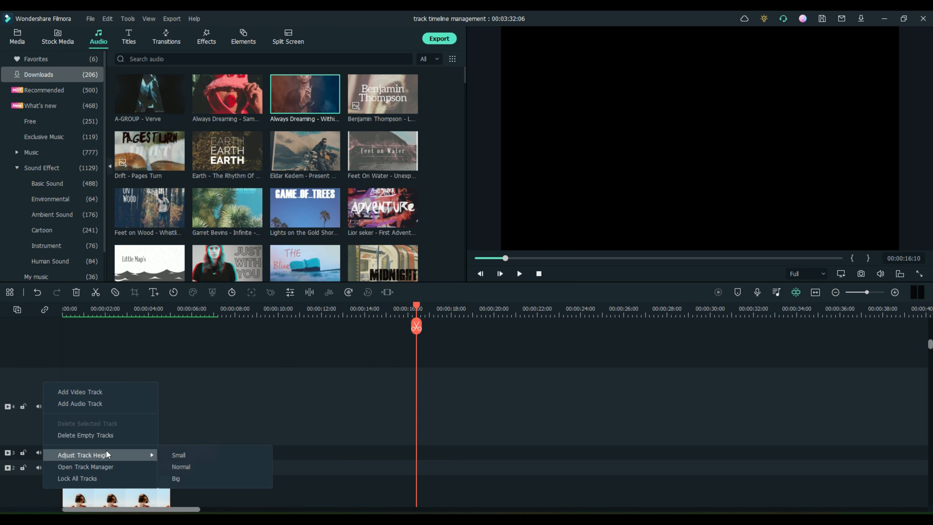
left_click(180, 458)
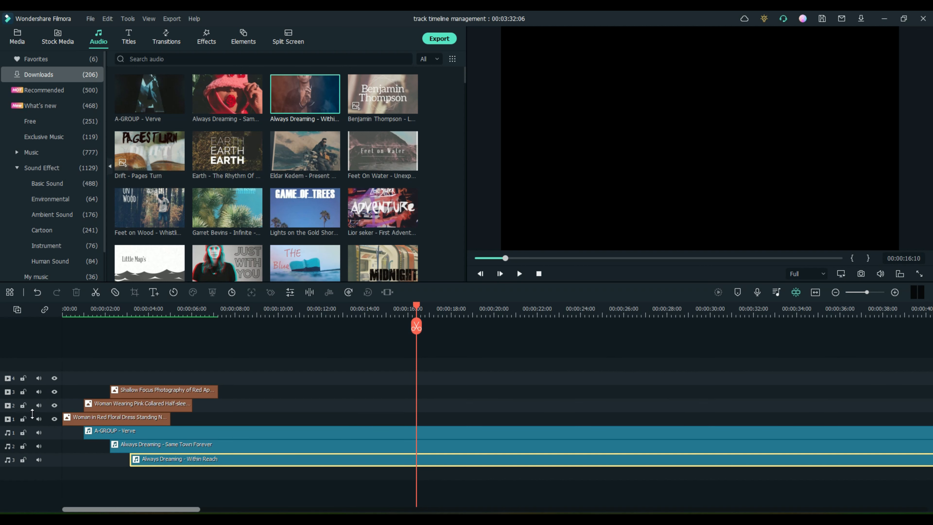
left_click_drag(32, 412, 32, 324)
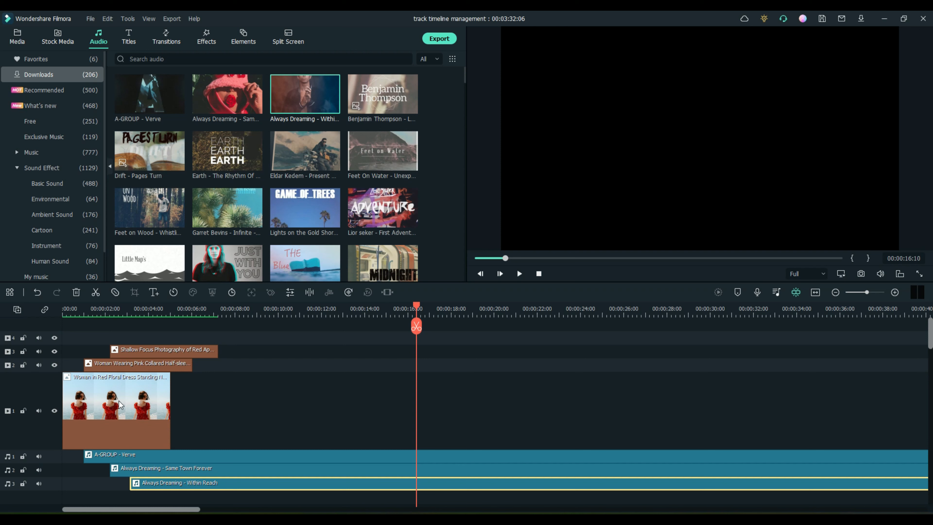
Step: Use Delete Empty Tracks to remove the empty video track 4
right_click(34, 392)
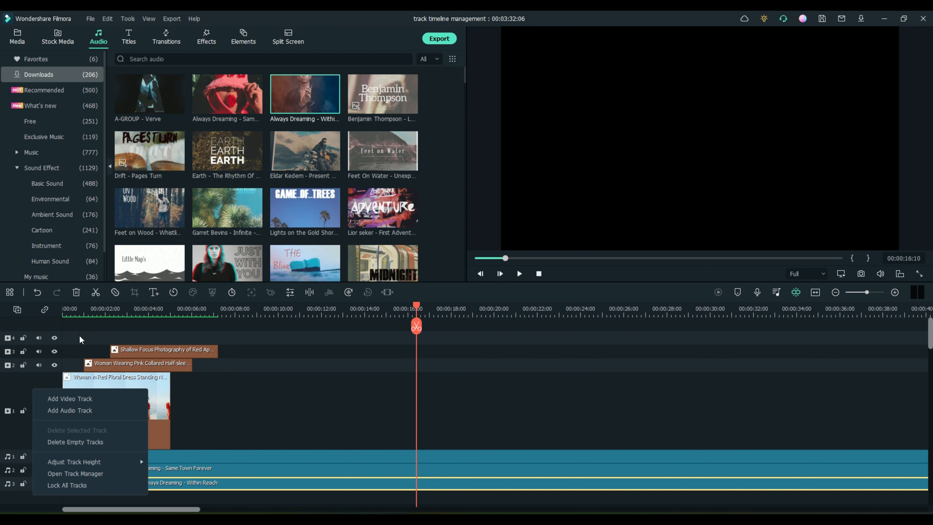
left_click(79, 442)
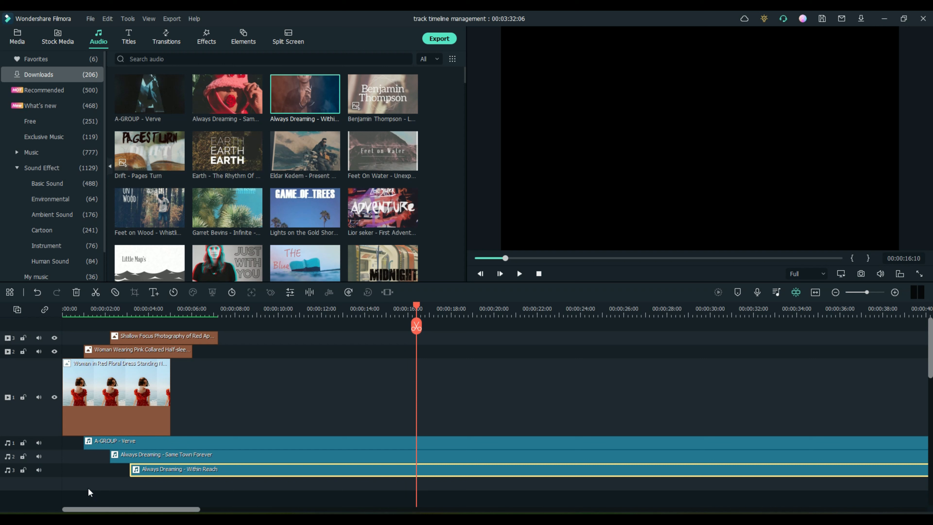
right_click(30, 376)
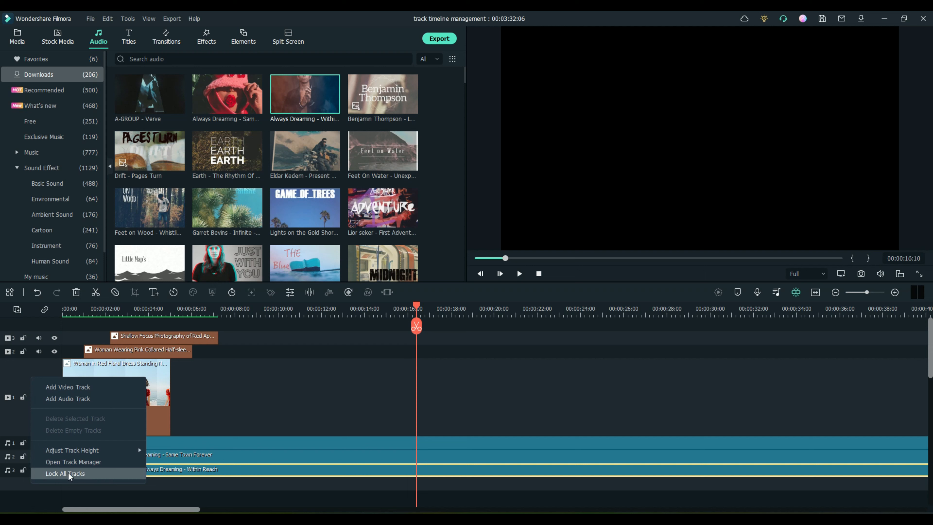
left_click(246, 392)
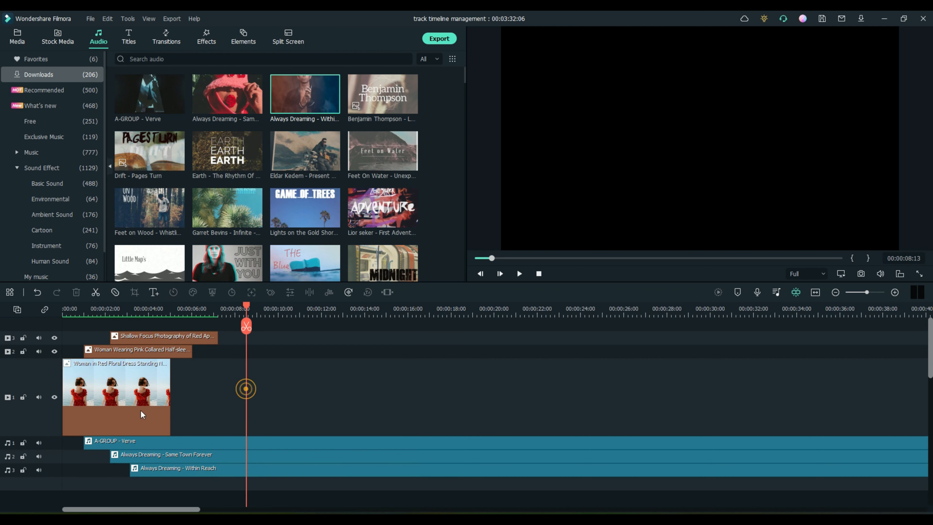
left_click(22, 397)
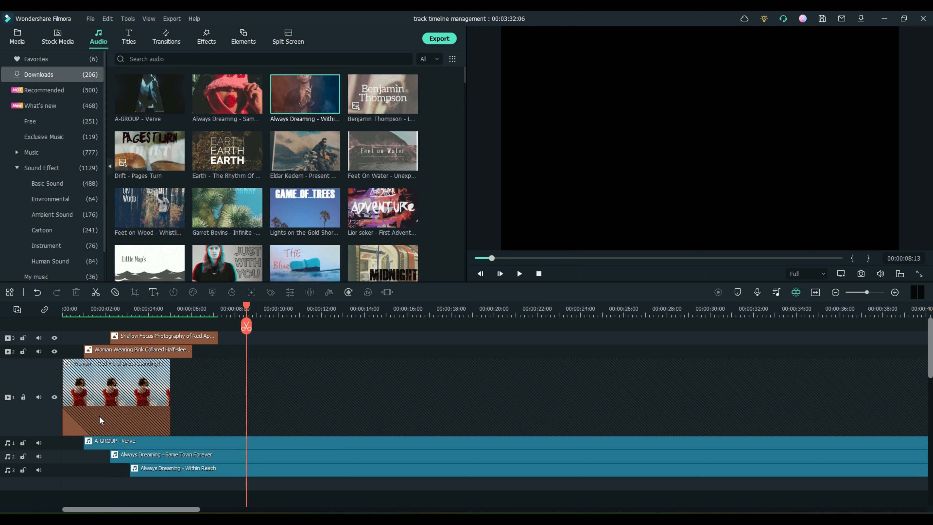
left_click(23, 397)
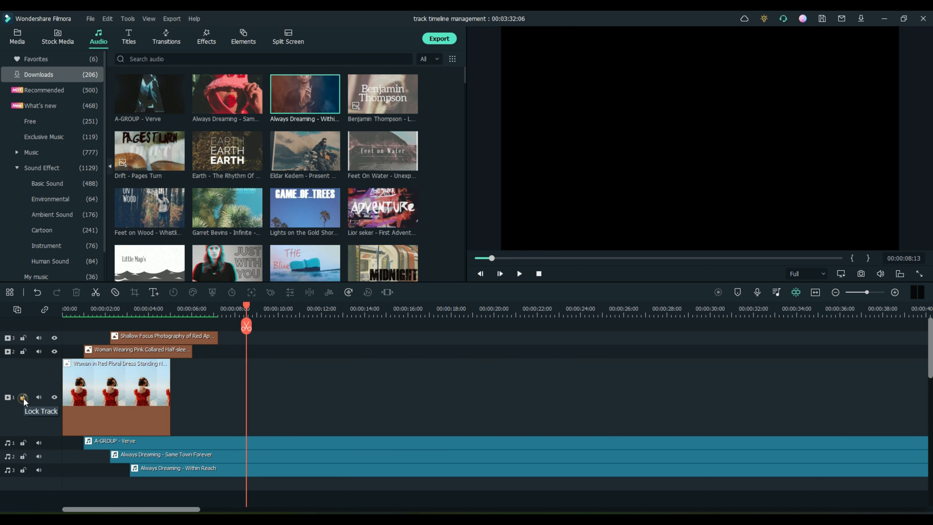
Step: Move A-GROUP - Verve and Same Town Forever to start at 0:00, and delete the apple and woman-in-pink images
left_click_drag(117, 441, 85, 456)
left_click(133, 455)
left_click_drag(158, 469, 90, 472)
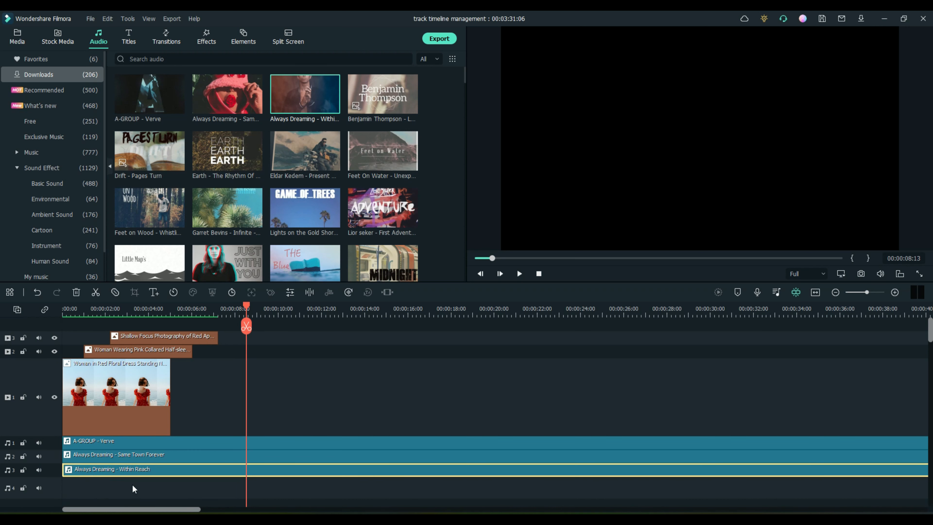
left_click_drag(213, 362, 187, 332)
key("Delete")
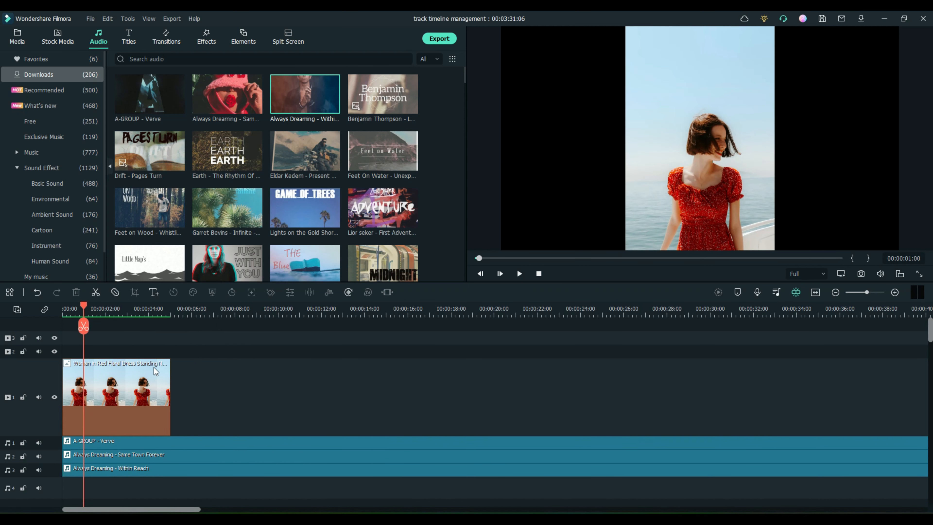
Step: Set all tracks to Normal height and move the playhead to about 00:00:02:12
right_click(28, 373)
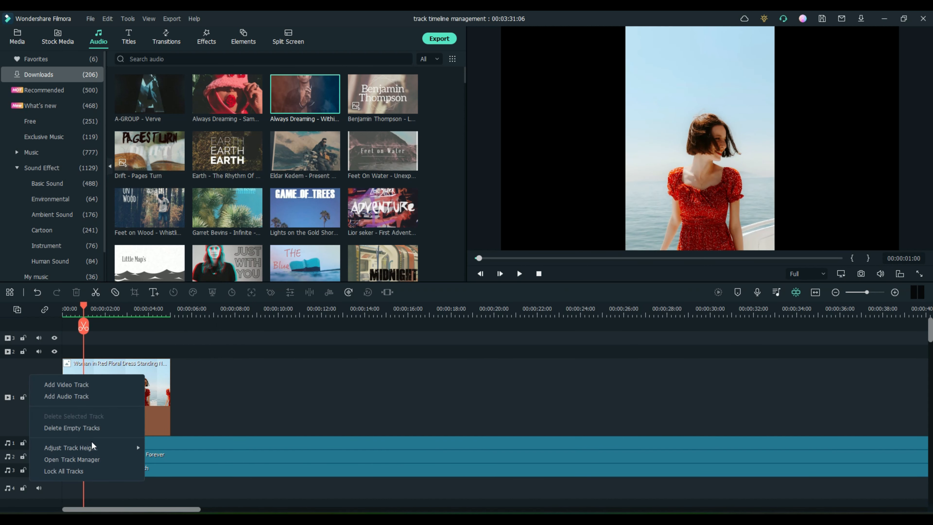
mouse_move(94, 447)
left_click(163, 459)
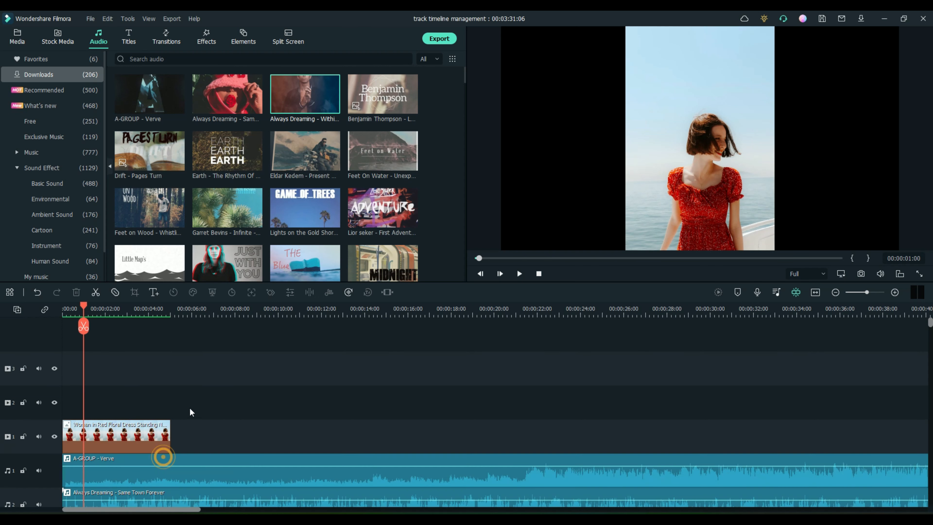
scroll(194, 421, "down", 3)
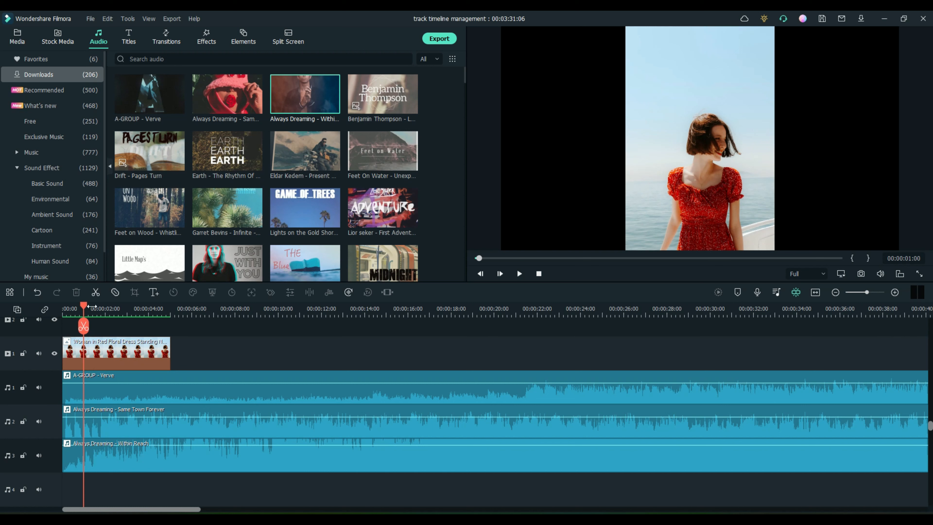
left_click_drag(84, 305, 114, 302)
Step: Undo a split of all clips, lock audio tracks 1–3, and split only the red-dress clip
left_click(110, 326)
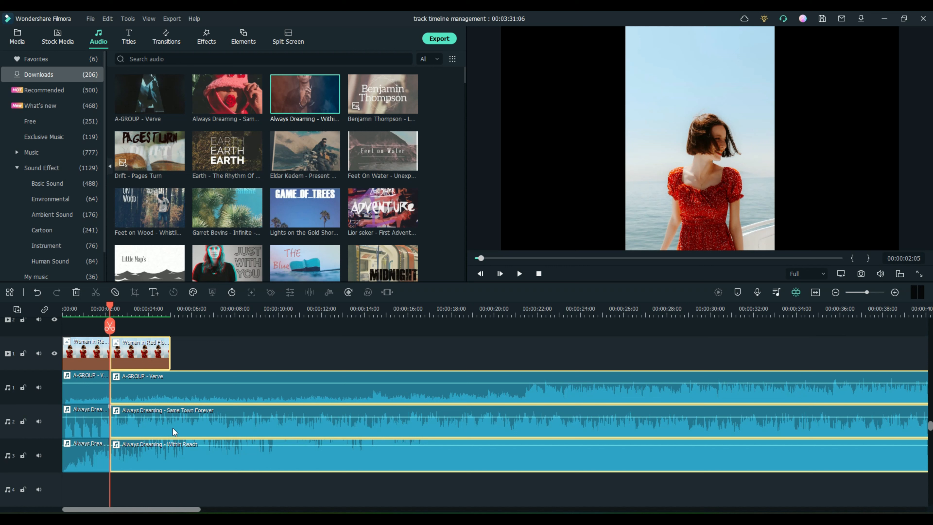
key("ctrl+z")
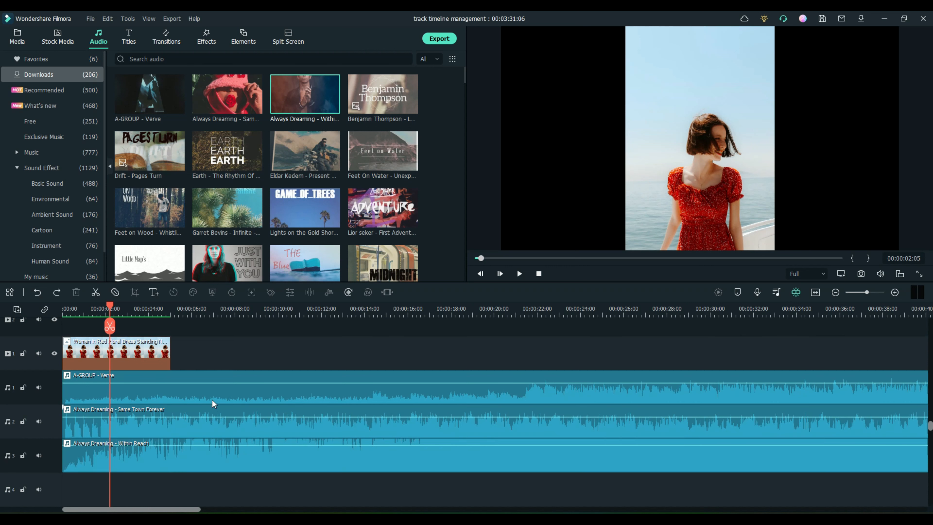
left_click(23, 456)
left_click(22, 421)
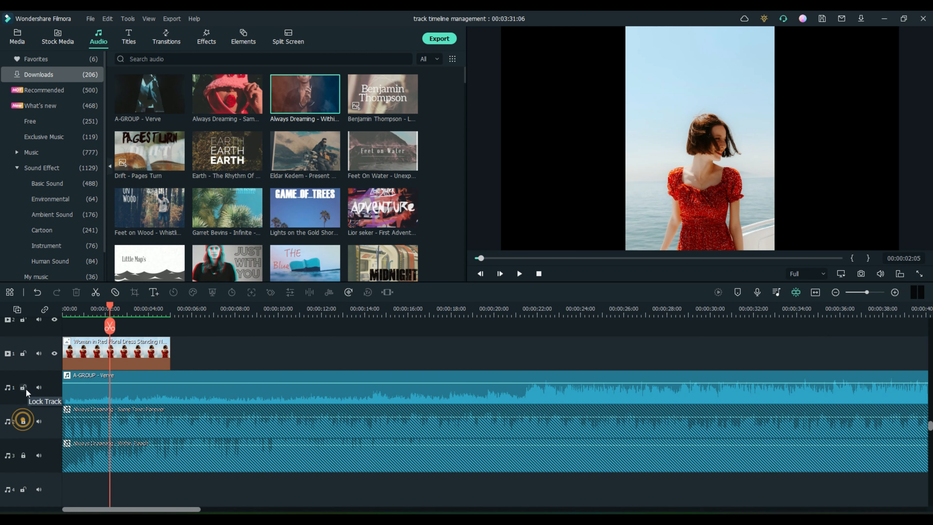
left_click(23, 387)
left_click(110, 326)
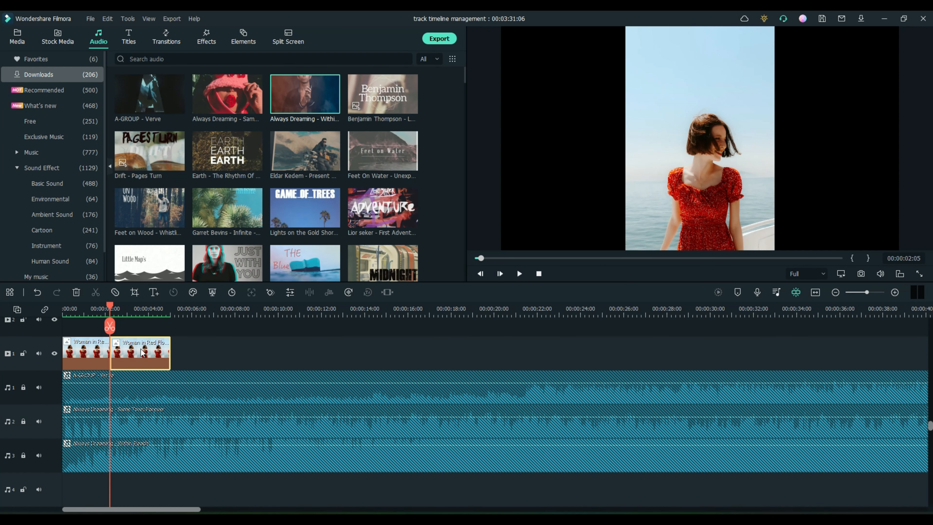
Step: Unlock audio tracks 1–4 and the red-dress video track
scroll(117, 355, "up", 2)
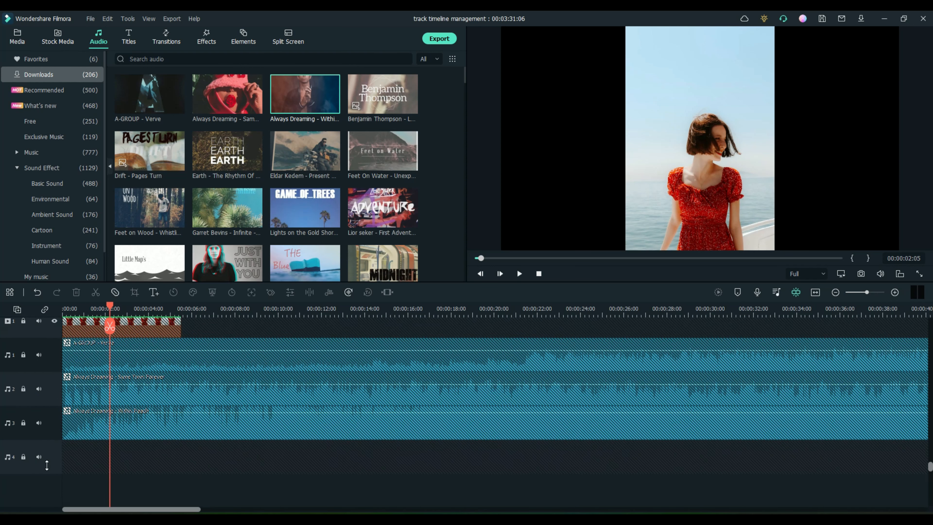
scroll(46, 465, "up", 1)
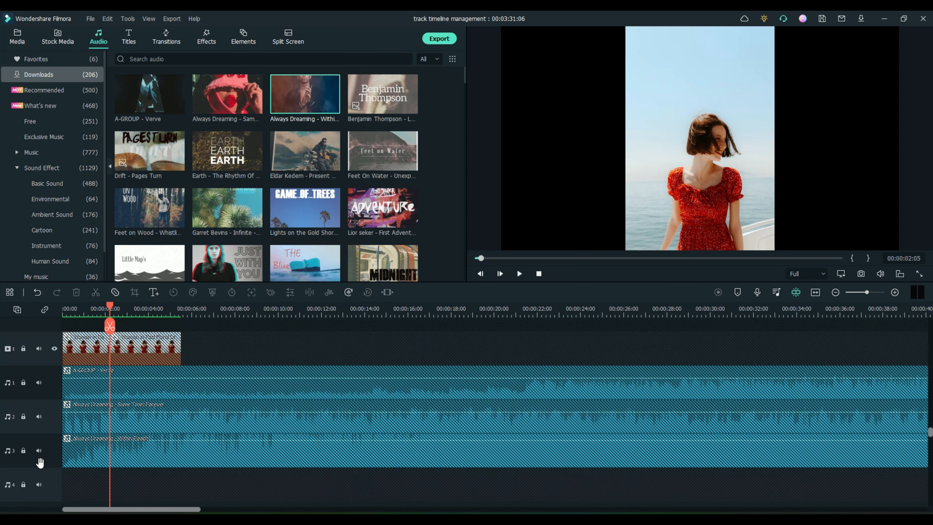
left_click(23, 451)
left_click(23, 485)
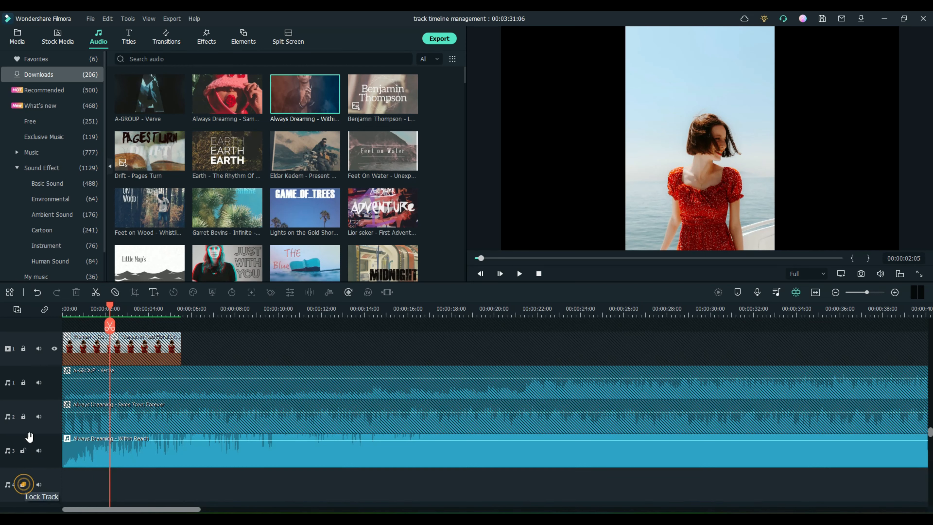
left_click(23, 383)
left_click(23, 416)
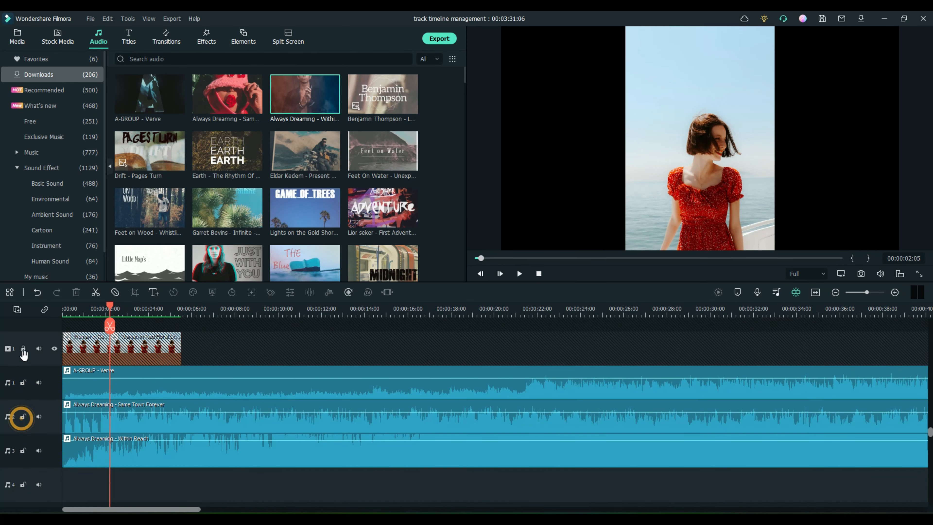
left_click(22, 349)
scroll(44, 389, "up", 3)
scroll(42, 400, "down", 4)
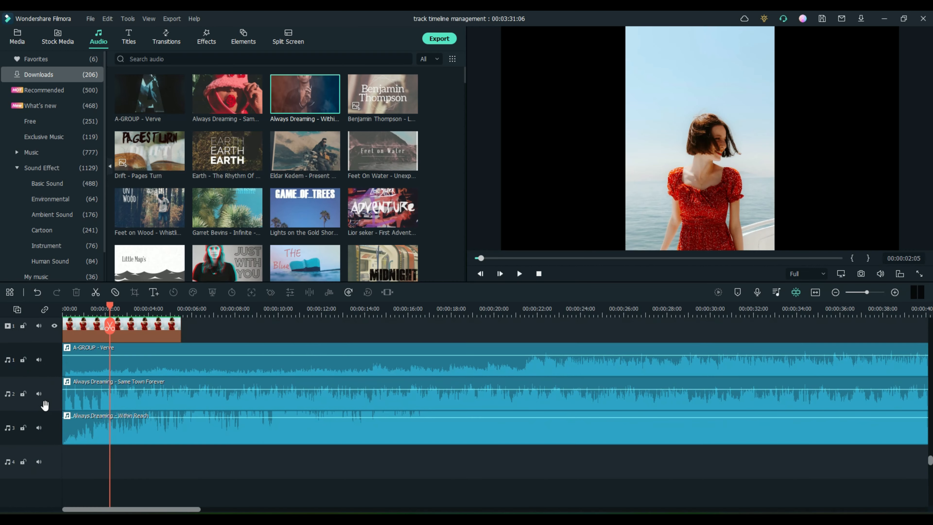
Step: Delete the empty fourth audio track and the Same Town Forever and Within Reach clips
right_click(55, 464)
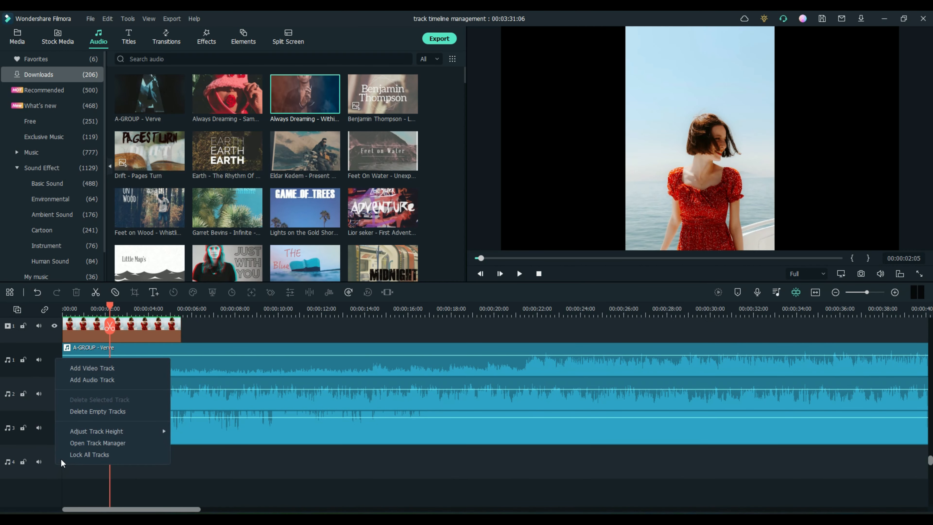
left_click(96, 412)
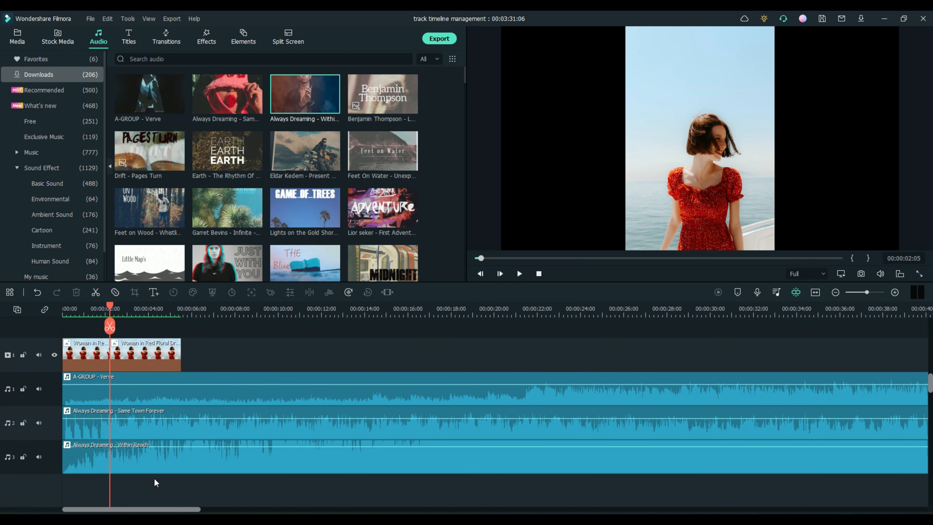
left_click_drag(177, 475, 154, 428)
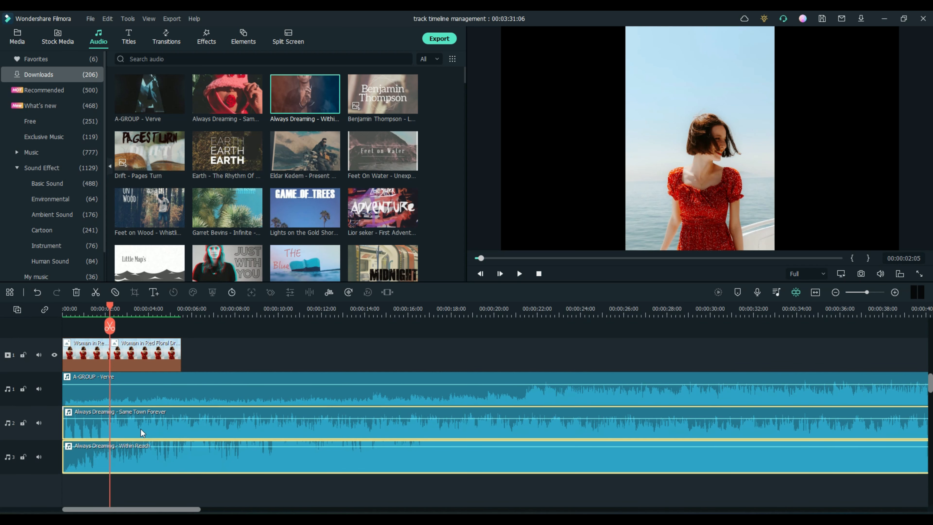
key("Delete")
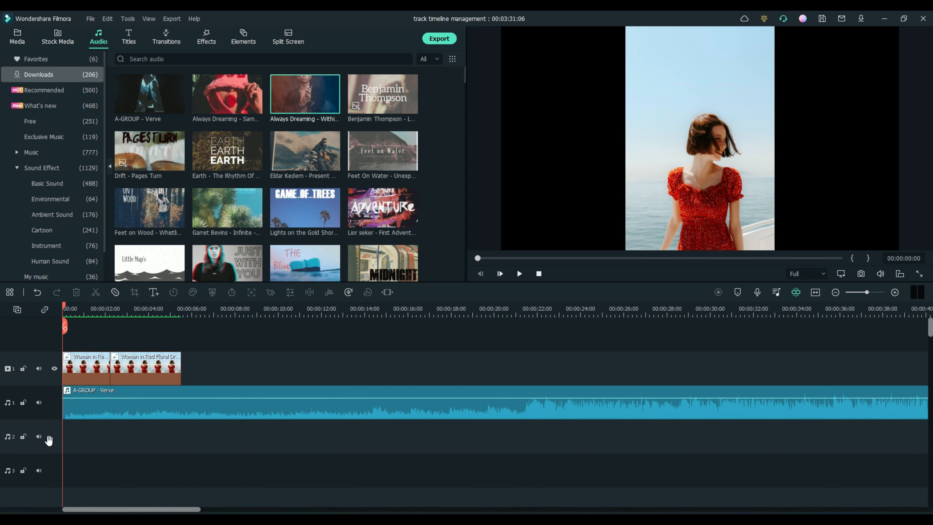
Step: In Track Manager, add 5 video tracks above track 1 and 3 audio tracks below track 1
right_click(46, 415)
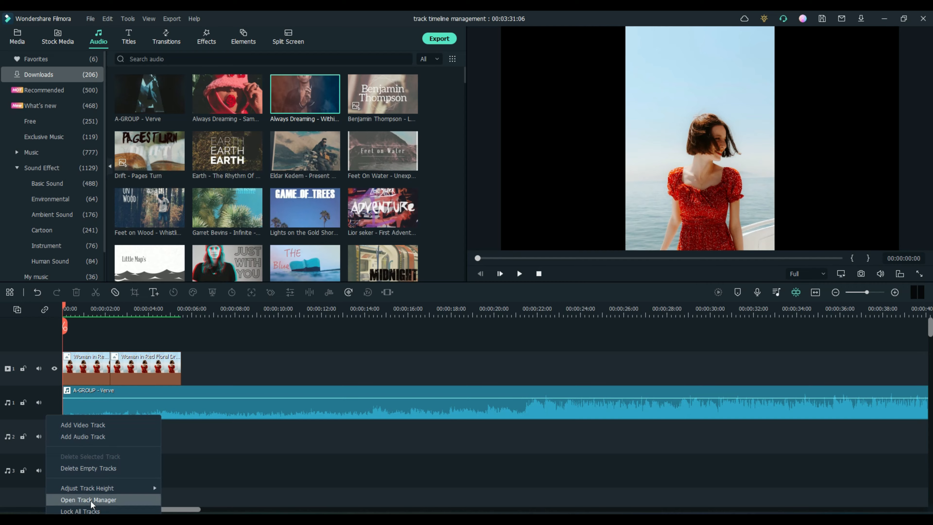
left_click(90, 500)
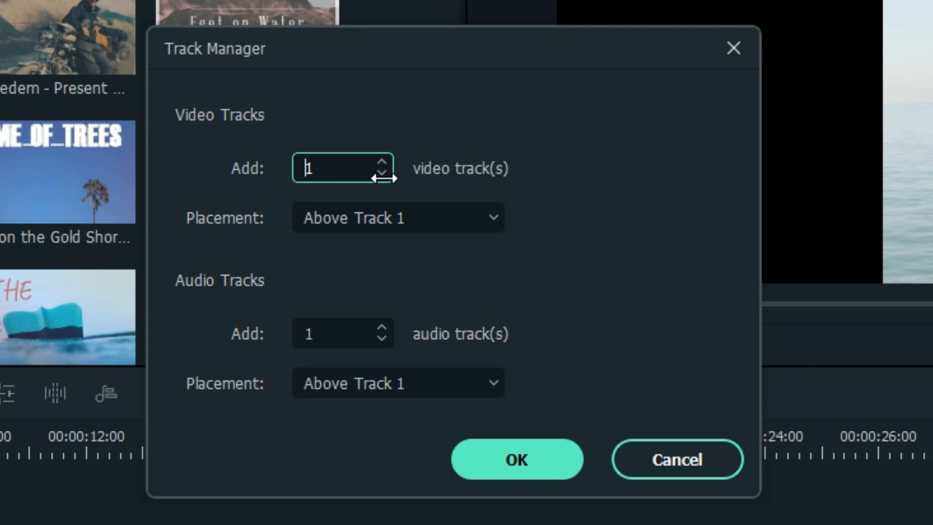
left_click(383, 162)
left_click(383, 162)
left_click(383, 163)
left_click(384, 162)
left_click(385, 161)
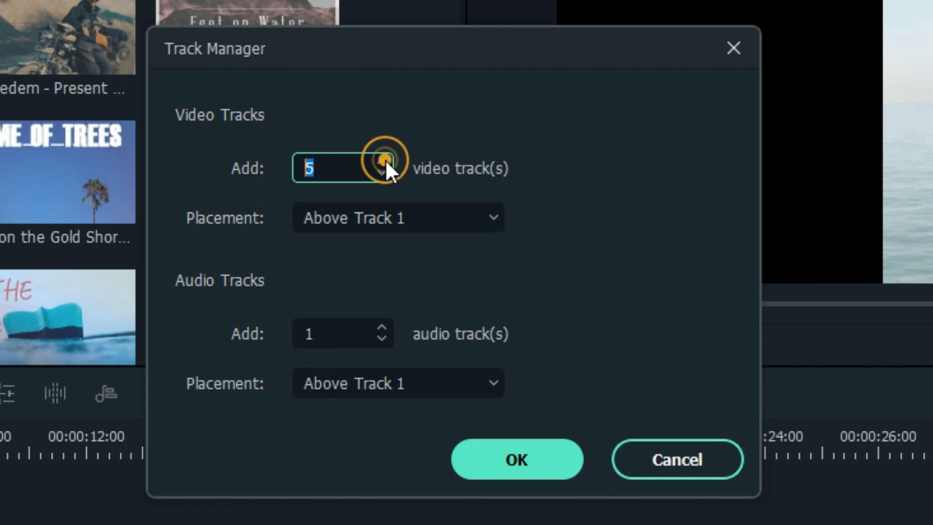
left_click(382, 325)
left_click(382, 326)
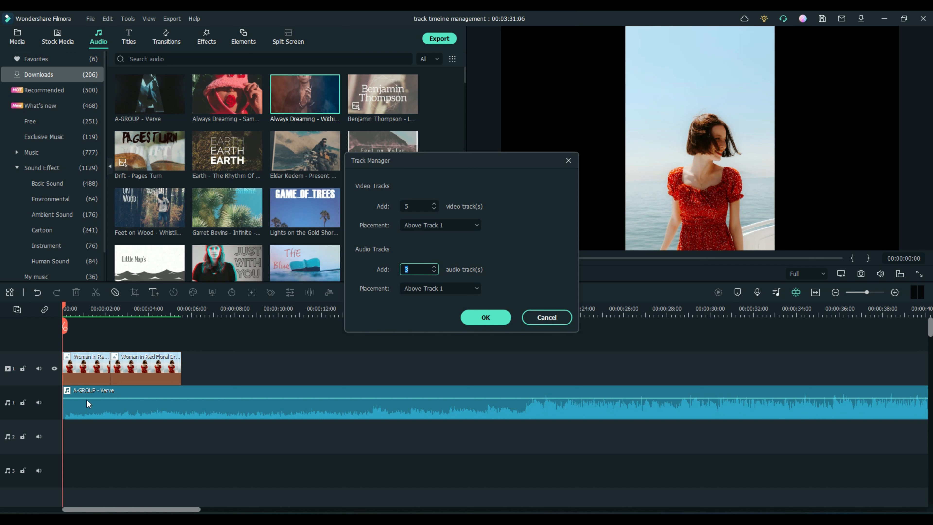
left_click(427, 289)
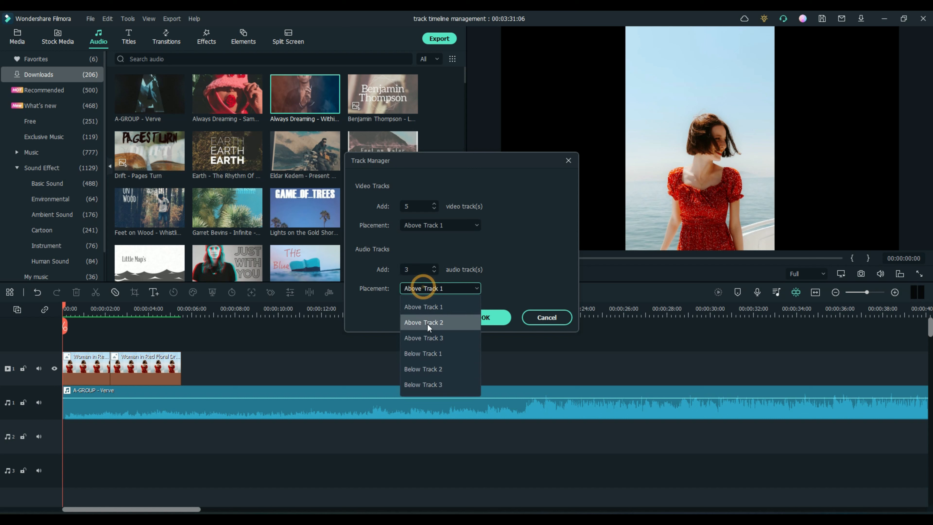
left_click(424, 353)
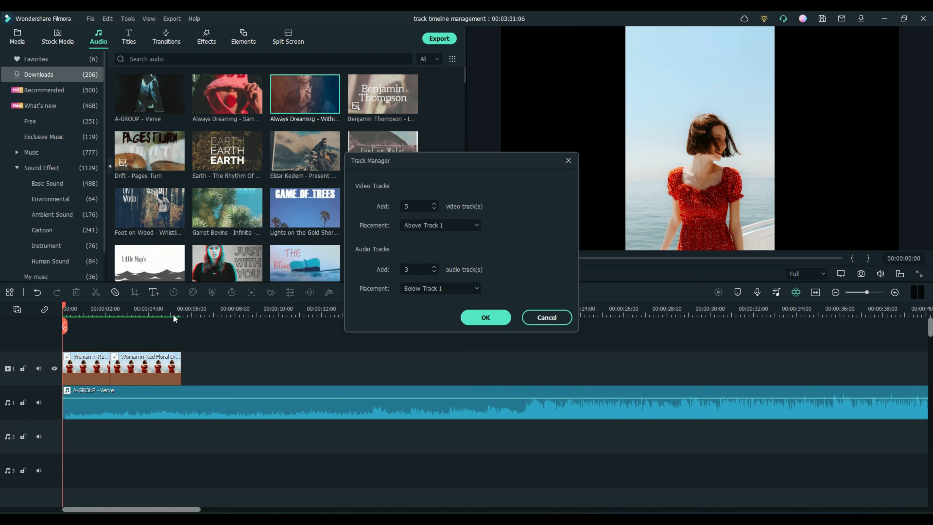
left_click(484, 316)
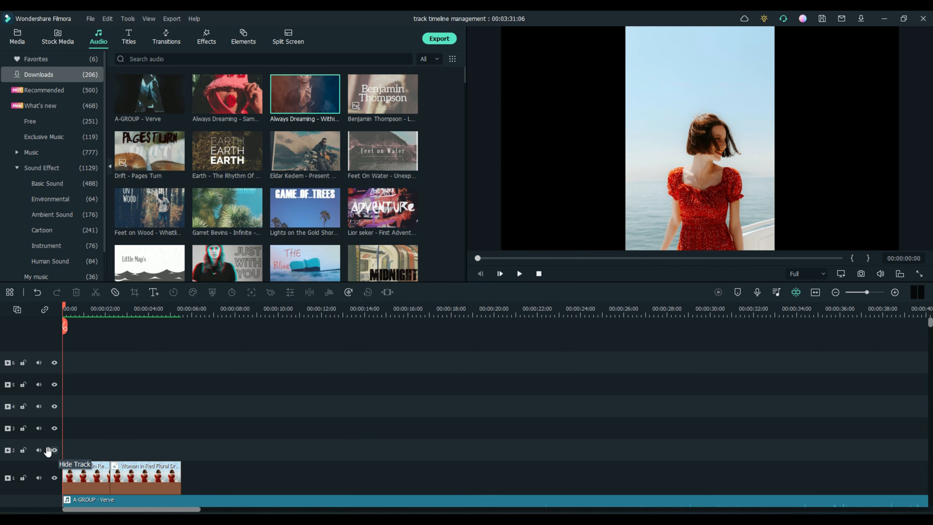
Step: Delete all empty tracks from the audio track 1 header's right-click menu
scroll(259, 389, "down", 2)
scroll(259, 389, "down", 3)
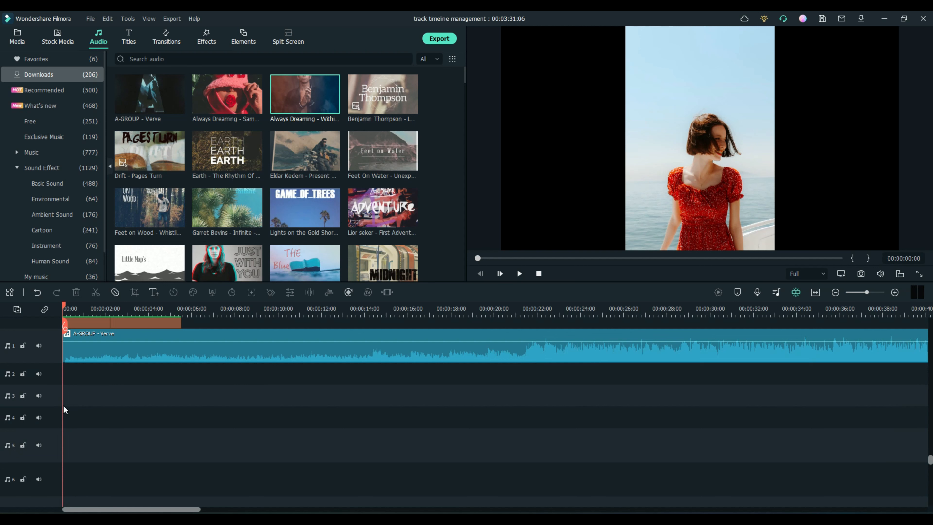
scroll(153, 469, "up", 3)
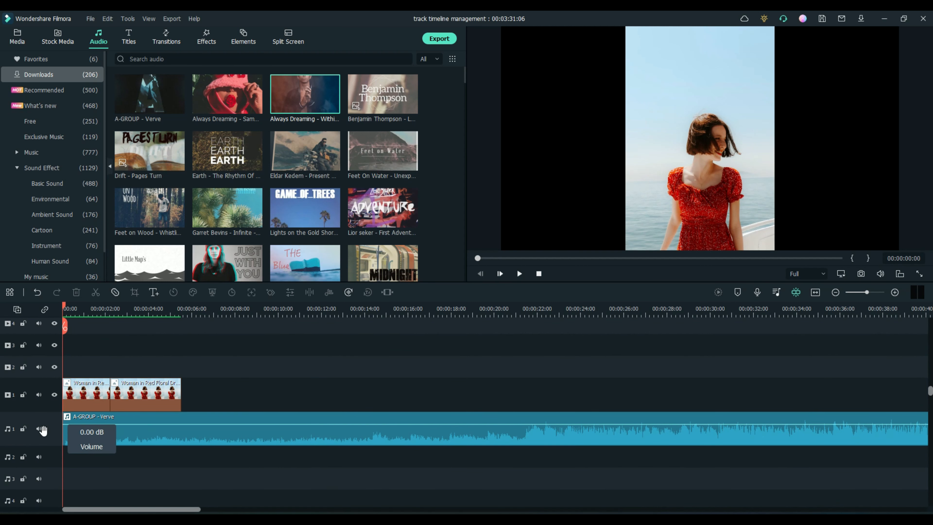
right_click(55, 429)
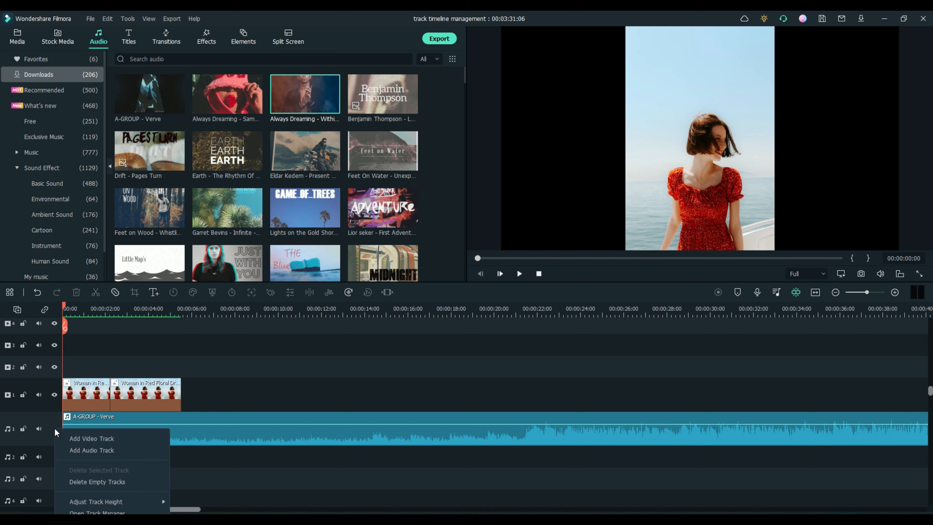
left_click(82, 482)
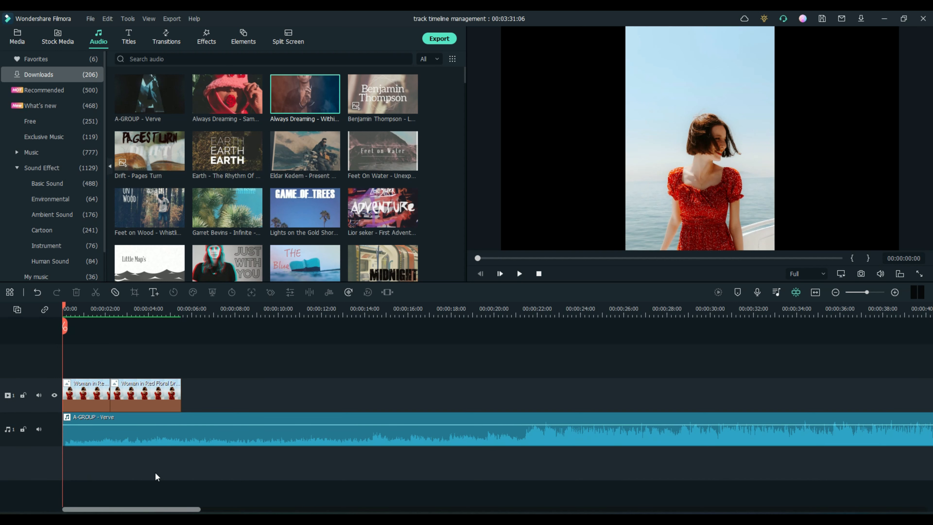